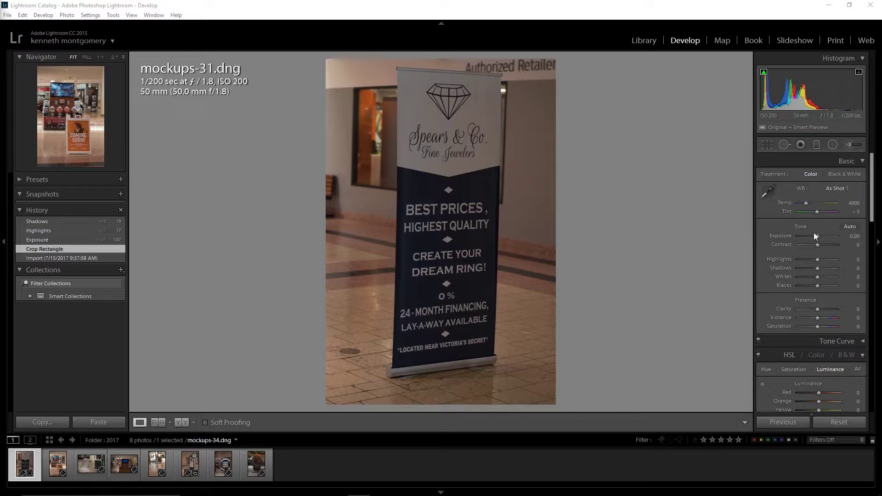
Step: Adjust the photo to Exposure +0.71, Contrast +14, Highlights +24 and Shadows +24, and open it for editing in Photoshop
{"action": "left_click_drag", "start_coordinate": [817, 236], "coordinate": [822, 268]}
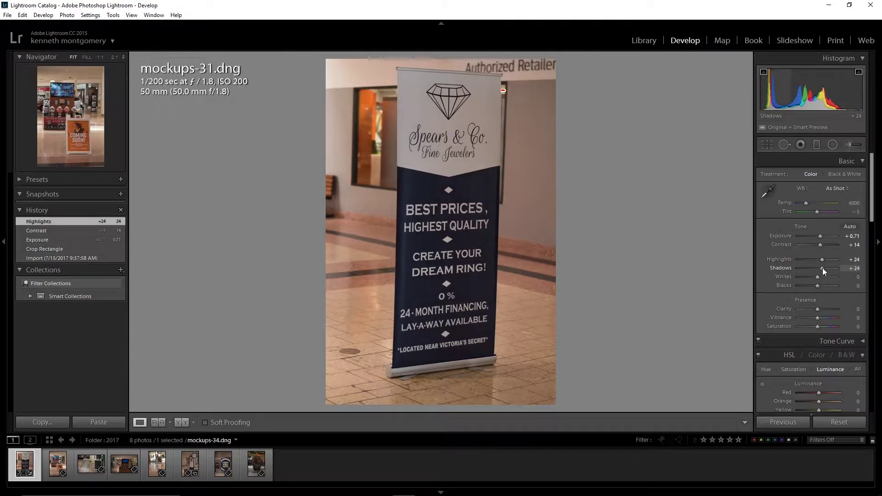
{"action": "right_click", "coordinate": [375, 150]}
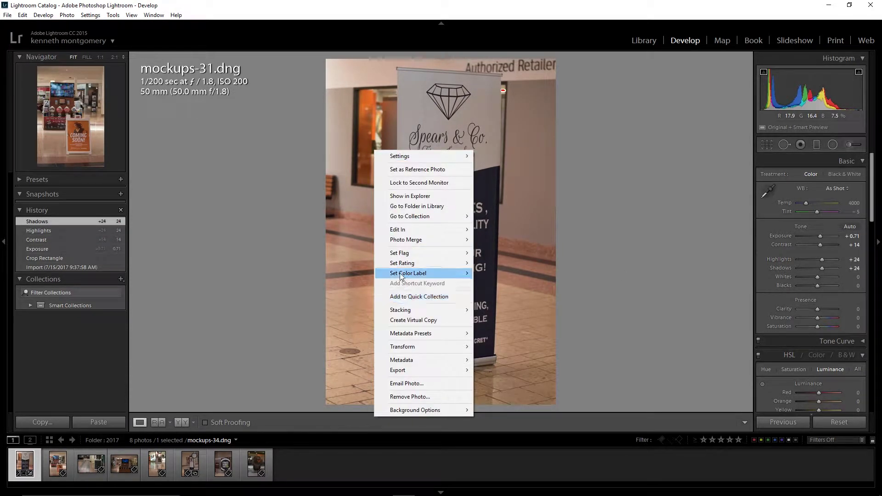
{"action": "mouse_move", "coordinate": [404, 232]}
{"action": "left_click", "coordinate": [342, 233]}
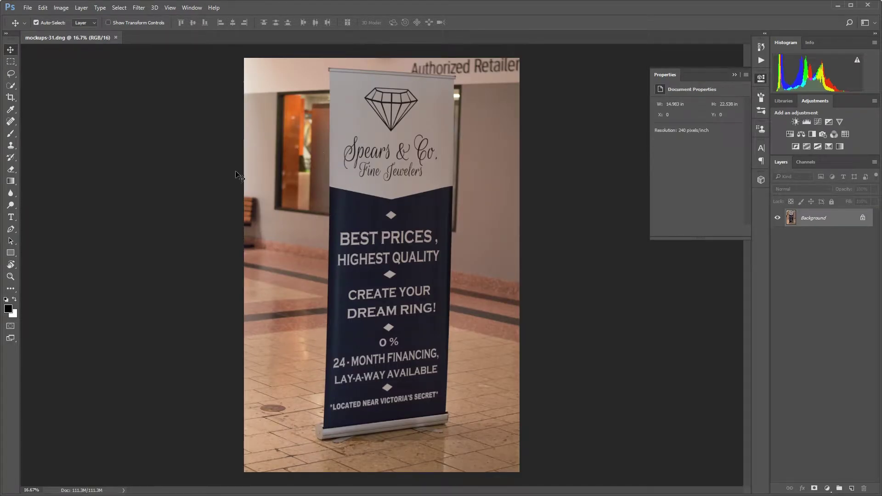
Step: Draw a black filled rectangle shape about 1522 × 4458 px over the printed area of the jewelers banner
{"action": "key", "text": "z"}
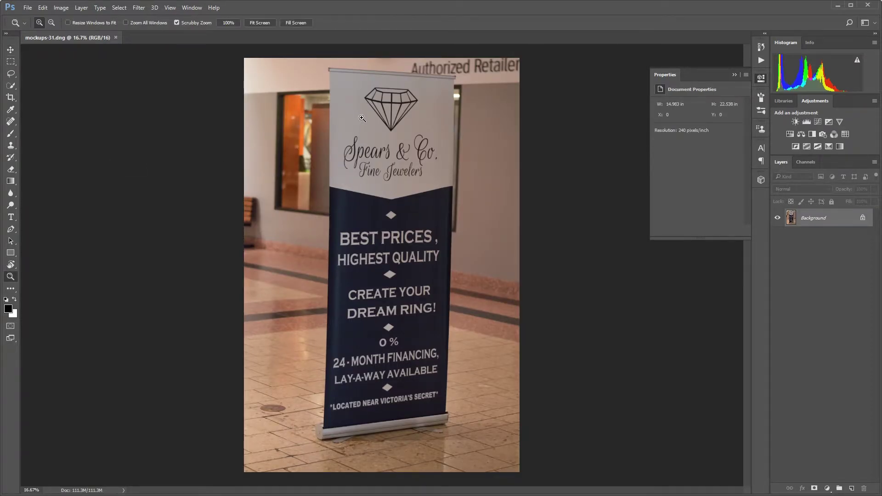
{"action": "left_click", "coordinate": [351, 90]}
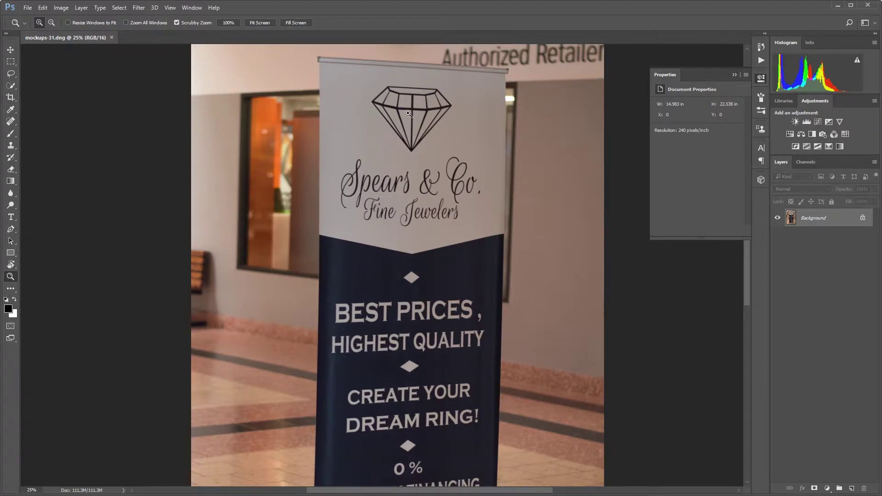
{"action": "left_click", "coordinate": [428, 123]}
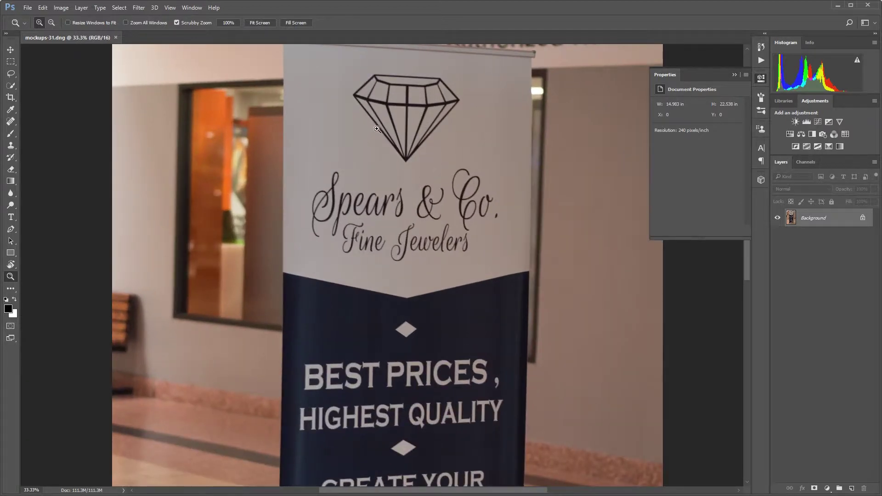
{"action": "left_click_drag", "start_coordinate": [424, 187], "coordinate": [388, 44]}
{"action": "mouse_move", "coordinate": [392, 374]}
{"action": "left_mouse_down"}
{"action": "mouse_move", "coordinate": [410, 335]}
{"action": "mouse_move", "coordinate": [398, 201]}
{"action": "left_mouse_up"}
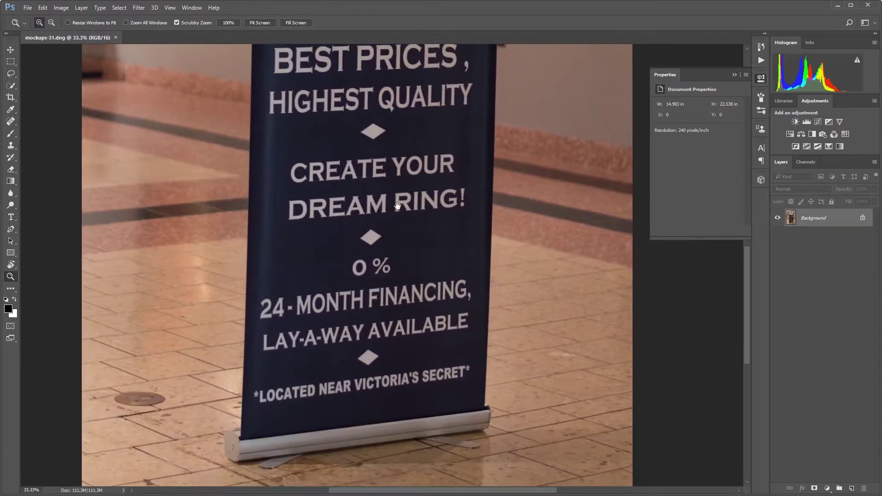
{"action": "left_click_drag", "start_coordinate": [389, 82], "coordinate": [405, 389]}
{"action": "left_click_drag", "start_coordinate": [404, 103], "coordinate": [382, 161]}
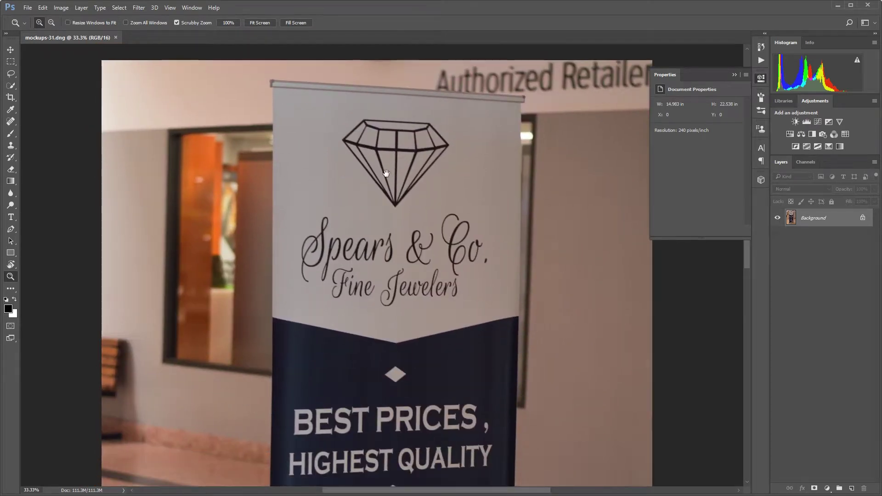
{"action": "left_click", "coordinate": [13, 252]}
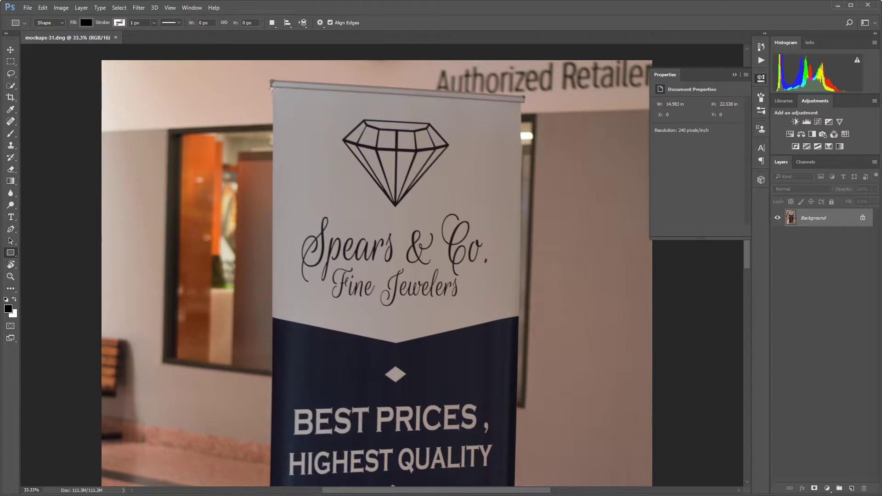
{"action": "left_click_drag", "start_coordinate": [273, 87], "coordinate": [505, 452]}
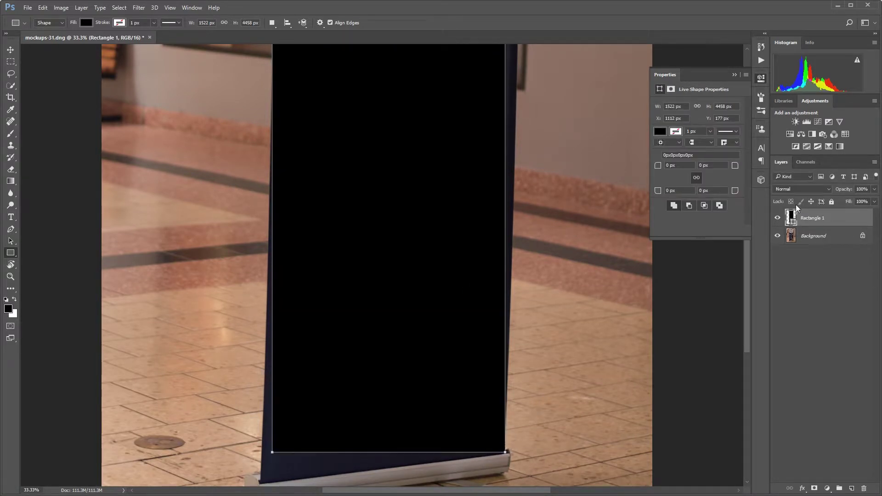
Step: Convert the rectangle layer to a smart object and lower its opacity to 76%
{"action": "right_click", "coordinate": [847, 222]}
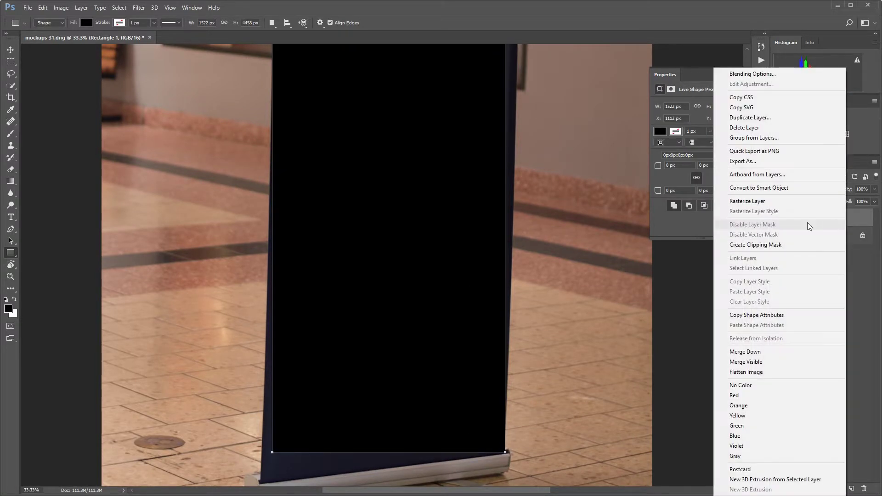
{"action": "left_click", "coordinate": [756, 192]}
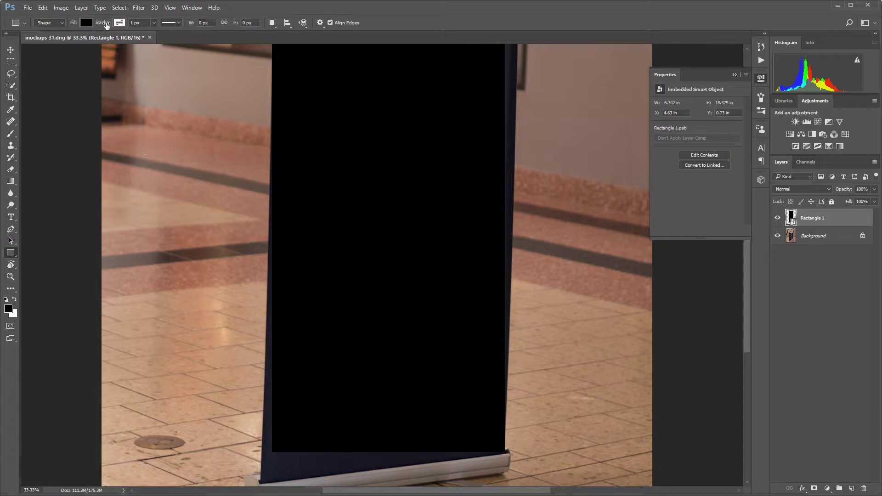
{"action": "left_click_drag", "start_coordinate": [849, 193], "coordinate": [838, 193]}
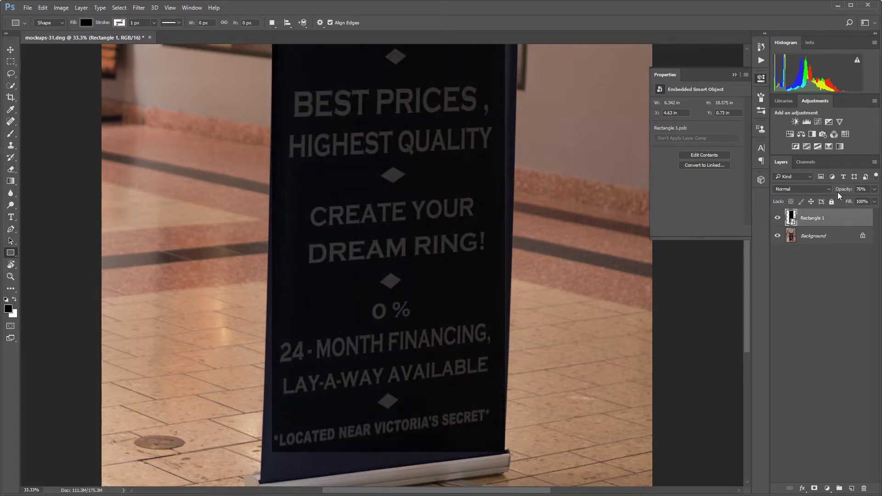
Step: Distort the rectangle smart object so its corners match the corners of the banner's printed area
{"action": "left_click", "coordinate": [42, 8]}
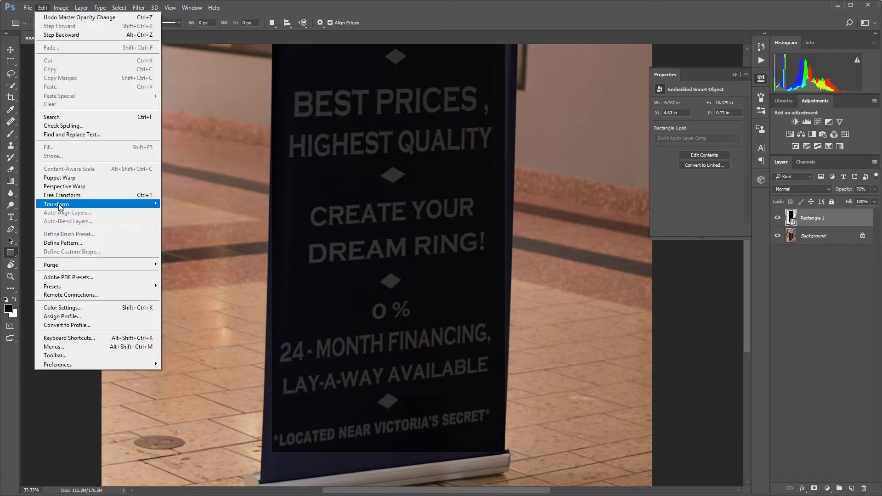
{"action": "mouse_move", "coordinate": [59, 203]}
{"action": "left_click", "coordinate": [176, 243]}
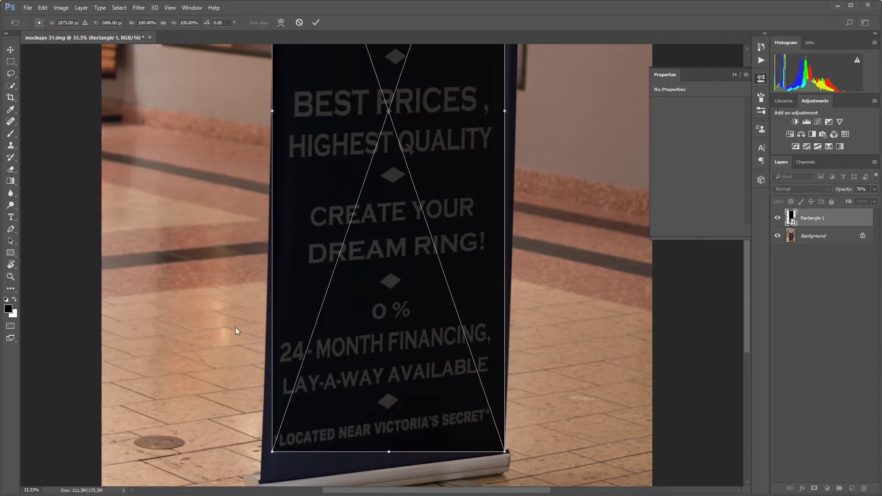
{"action": "left_click_drag", "start_coordinate": [273, 454], "coordinate": [262, 486]}
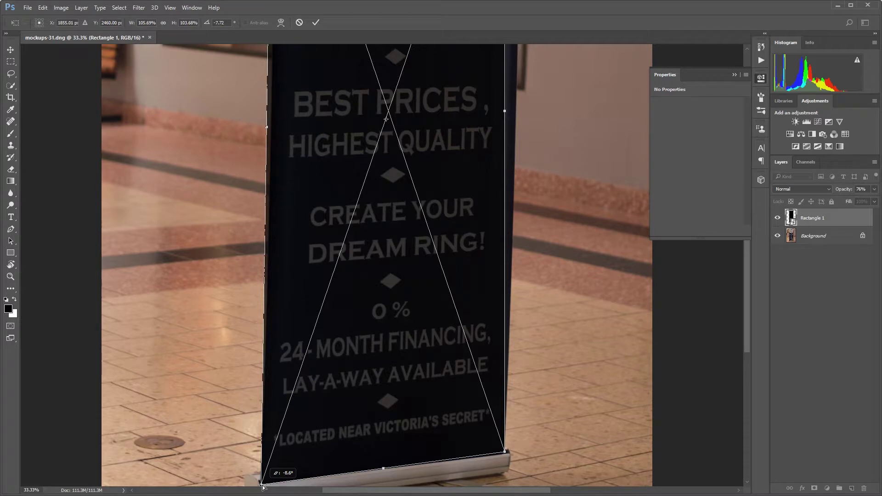
{"action": "left_click_drag", "start_coordinate": [373, 154], "coordinate": [358, 406]}
{"action": "left_click_drag", "start_coordinate": [374, 65], "coordinate": [353, 169]}
{"action": "left_click_drag", "start_coordinate": [469, 179], "coordinate": [486, 195]}
{"action": "left_click_drag", "start_coordinate": [439, 305], "coordinate": [427, 146]}
{"action": "left_click_drag", "start_coordinate": [408, 311], "coordinate": [388, 256]}
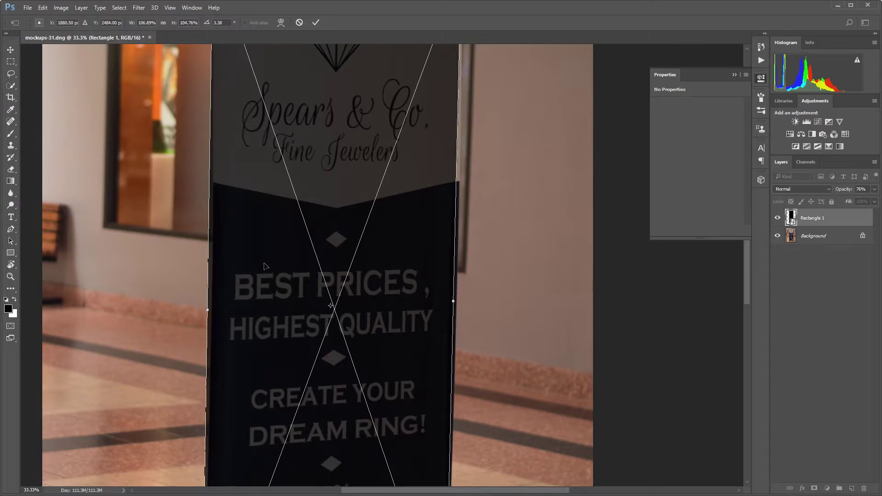
Step: Warp the left and right sides of the rectangle to follow the banner's curved edges, and apply the transformation
{"action": "left_click", "coordinate": [42, 8]}
{"action": "mouse_move", "coordinate": [67, 205]}
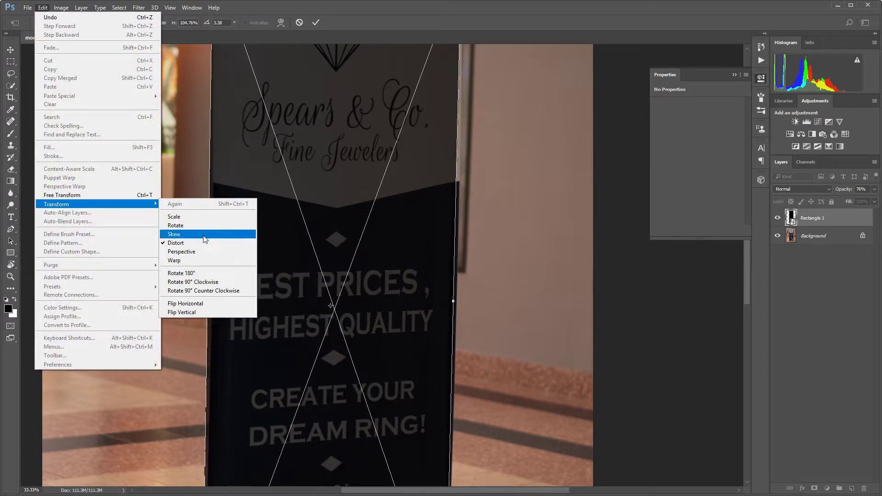
{"action": "left_click", "coordinate": [192, 262]}
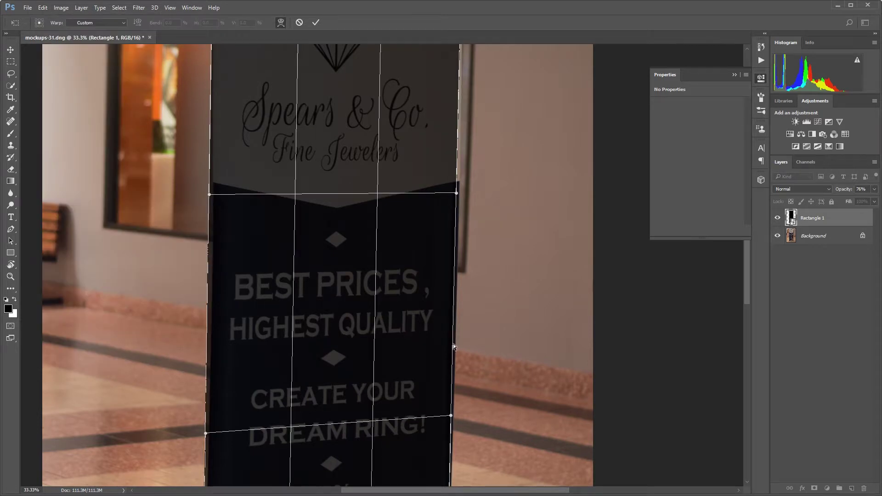
{"action": "left_click_drag", "start_coordinate": [457, 195], "coordinate": [464, 193]}
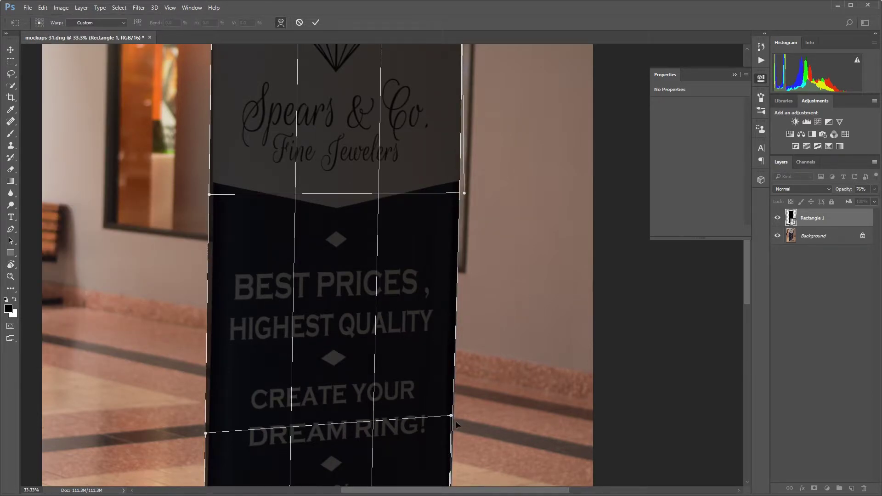
{"action": "left_click_drag", "start_coordinate": [451, 416], "coordinate": [454, 418]}
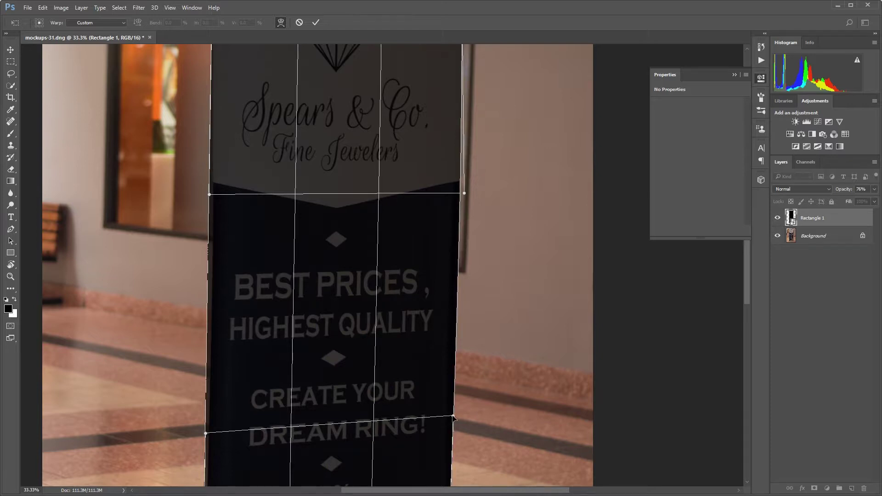
{"action": "left_click_drag", "start_coordinate": [260, 377], "coordinate": [258, 287]}
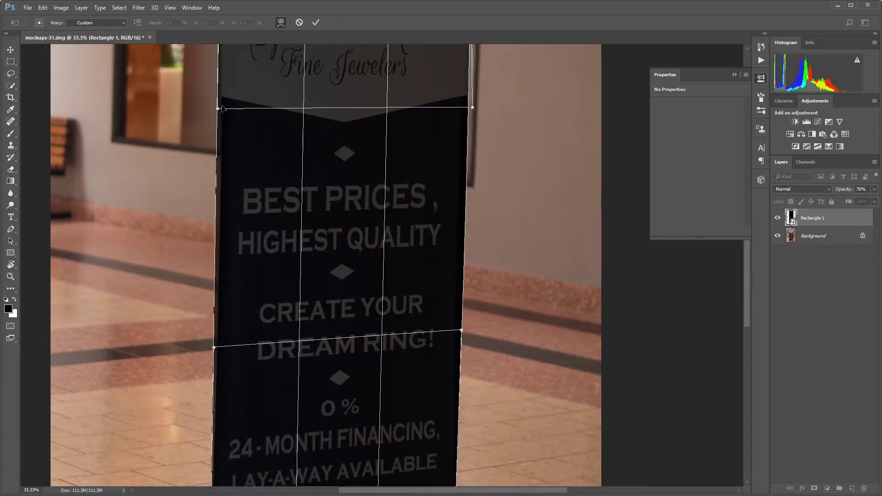
{"action": "left_click_drag", "start_coordinate": [218, 109], "coordinate": [229, 110]}
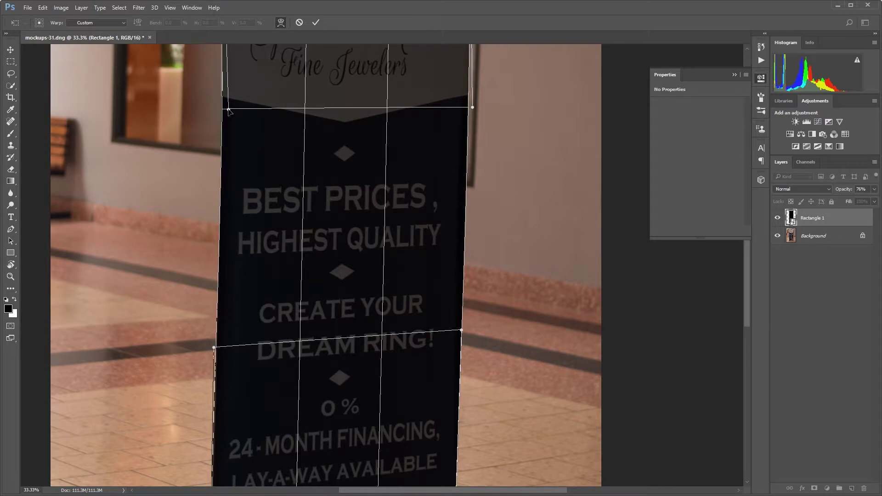
{"action": "left_click_drag", "start_coordinate": [214, 348], "coordinate": [215, 350]}
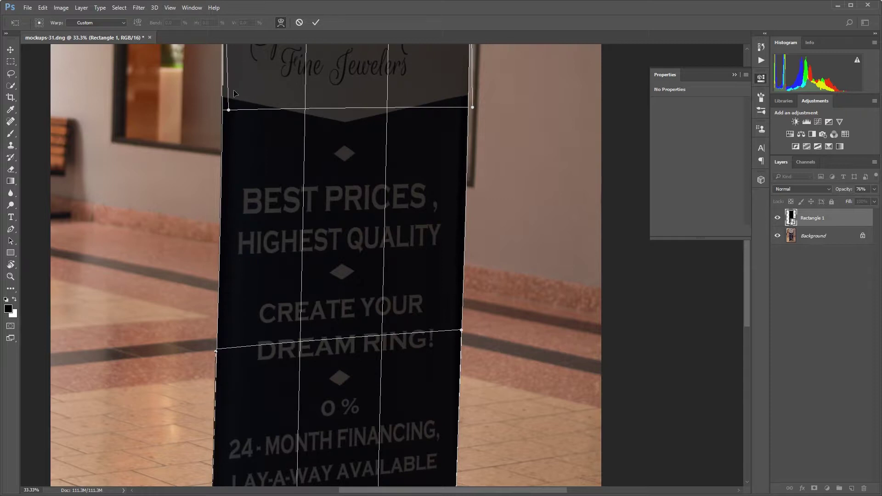
{"action": "mouse_move", "coordinate": [250, 118]}
{"action": "left_mouse_down"}
{"action": "mouse_move", "coordinate": [237, 314]}
{"action": "mouse_move", "coordinate": [275, 126]}
{"action": "mouse_move", "coordinate": [256, 334]}
{"action": "left_mouse_up"}
{"action": "left_click_drag", "start_coordinate": [275, 138], "coordinate": [262, 242]}
{"action": "left_click_drag", "start_coordinate": [319, 59], "coordinate": [297, 172]}
{"action": "left_click", "coordinate": [315, 22]}
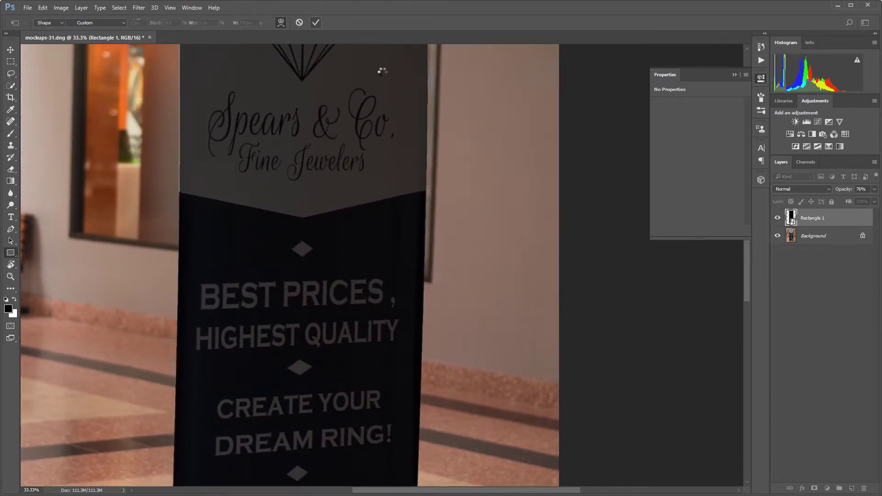
Step: Set the rectangle layer's opacity to 100% and open its smart object contents
{"action": "left_click_drag", "start_coordinate": [844, 191], "coordinate": [850, 192]}
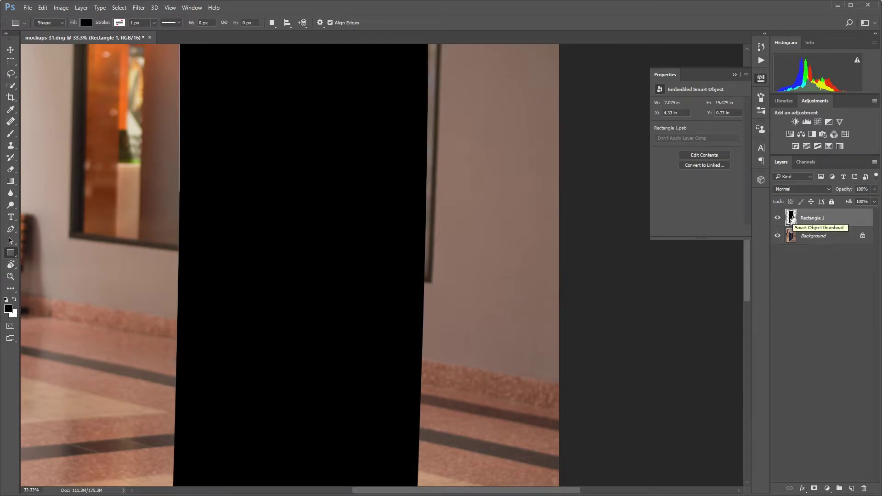
{"action": "double_click", "coordinate": [791, 218]}
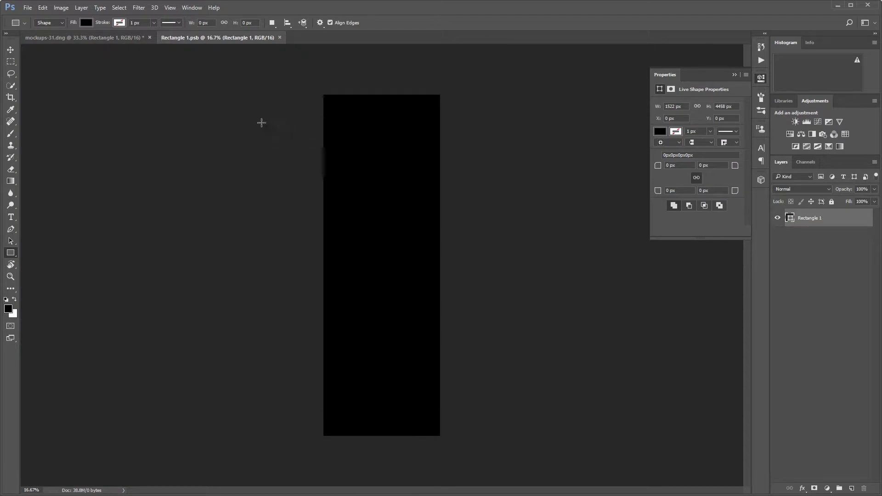
Step: Open the 1546x4471_Empire_of_dreams file and move its artwork into Rectangle 1.psb, covering the black rectangle
{"action": "left_click", "coordinate": [27, 7]}
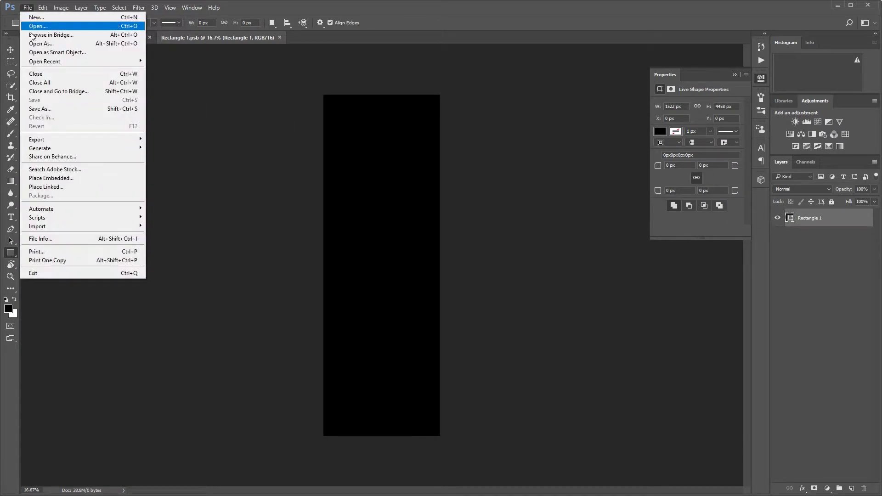
{"action": "left_click", "coordinate": [29, 26]}
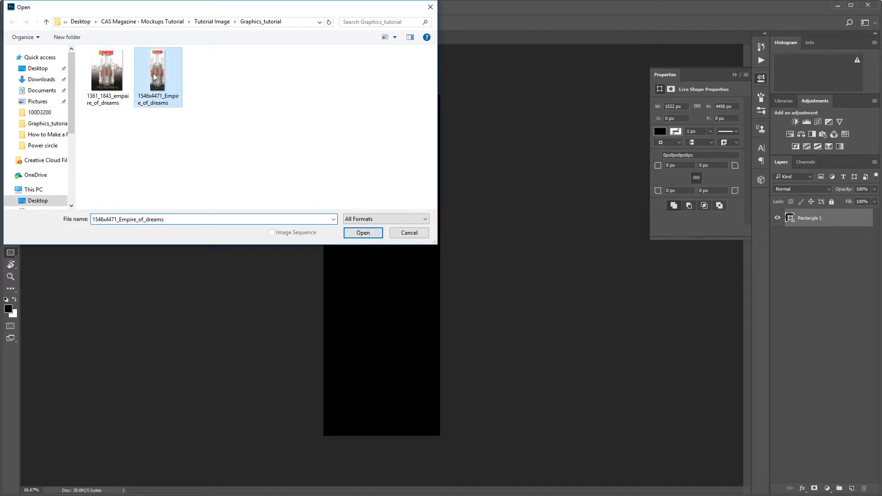
{"action": "double_click", "coordinate": [155, 75]}
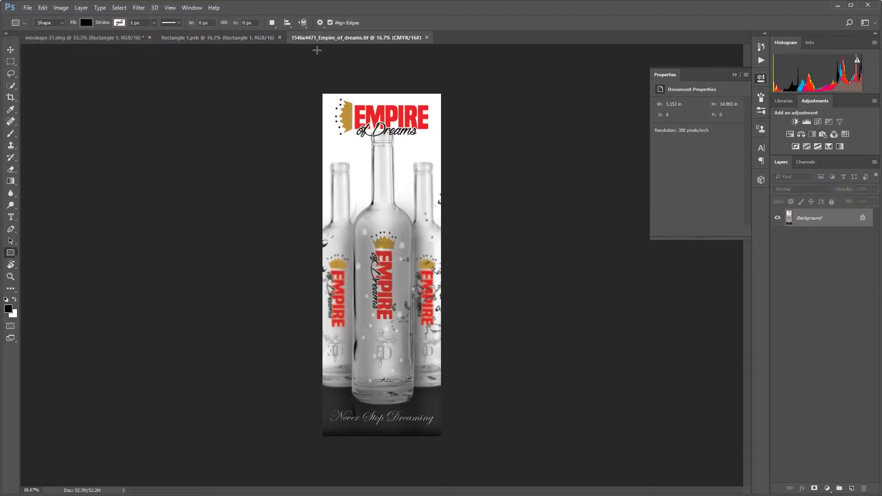
{"action": "left_click", "coordinate": [11, 50]}
{"action": "left_click_drag", "start_coordinate": [385, 37], "coordinate": [205, 172]}
{"action": "left_click_drag", "start_coordinate": [162, 237], "coordinate": [391, 191]}
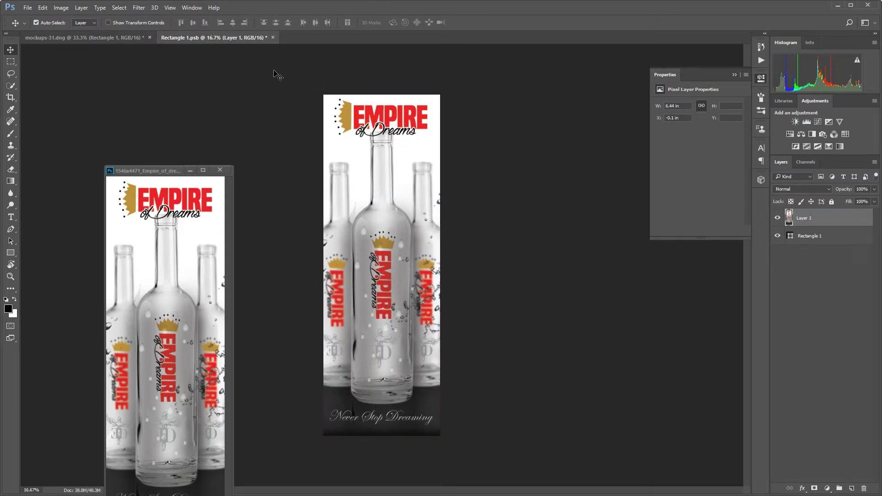
Step: Save Rectangle 1.psb, closing the source artwork, and view the whole updated mockup in mockups-31.dng
{"action": "key", "text": "ctrl+s"}
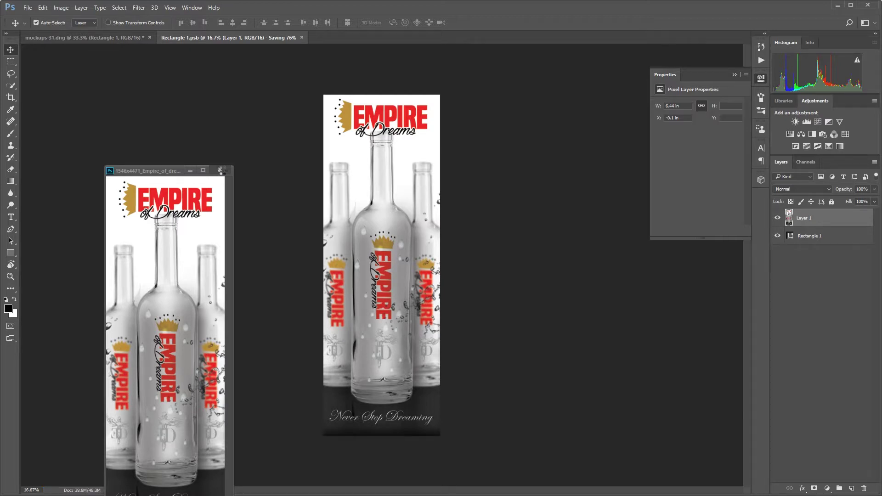
{"action": "left_click", "coordinate": [221, 170]}
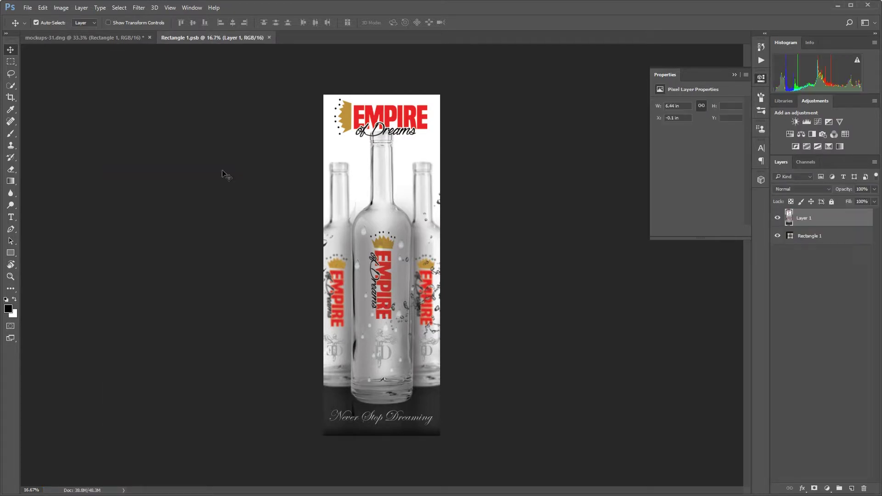
{"action": "left_click", "coordinate": [103, 37]}
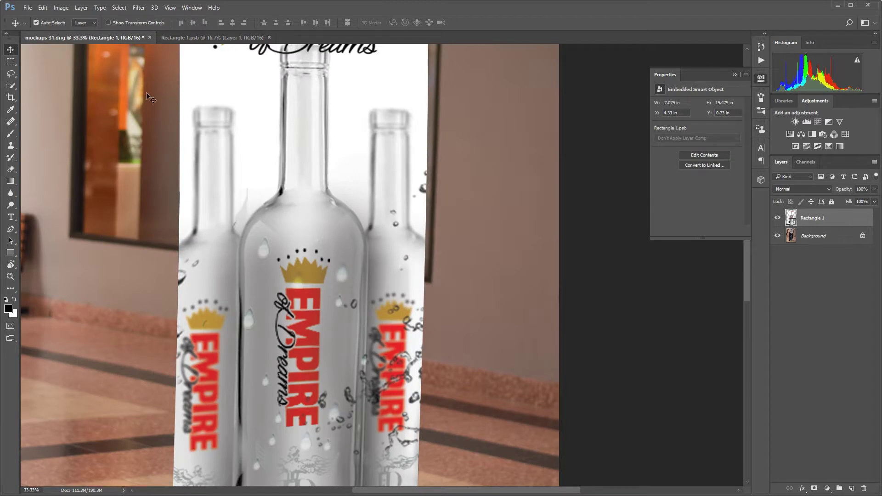
{"action": "key", "text": "ctrl+0"}
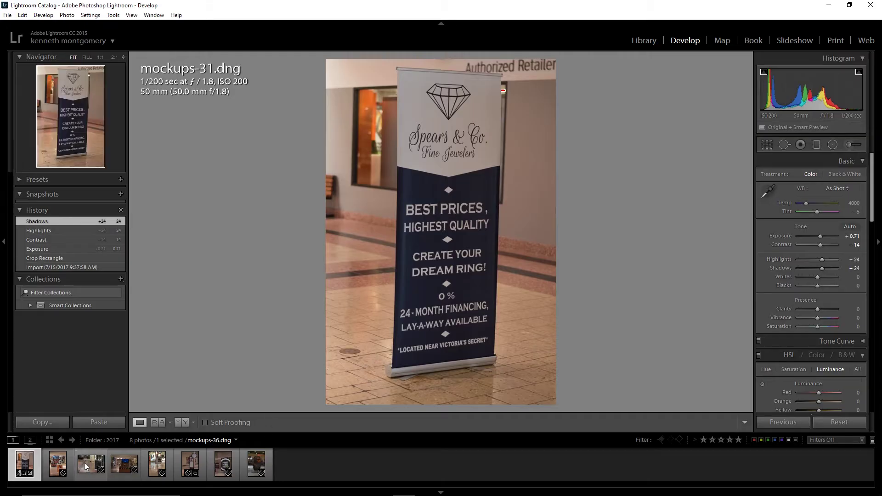
Step: In Lightroom, set mockups-34.dng to Exposure +0.60, Contrast +21, Highlights -17, Shadows +24 and Whites +7, and open it in Photoshop
{"action": "left_click", "coordinate": [54, 466]}
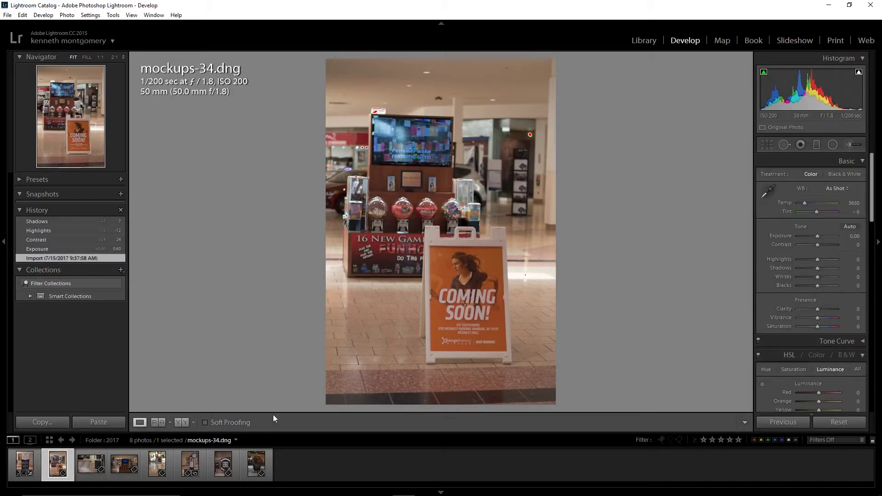
{"action": "left_click_drag", "start_coordinate": [818, 236], "coordinate": [818, 278]}
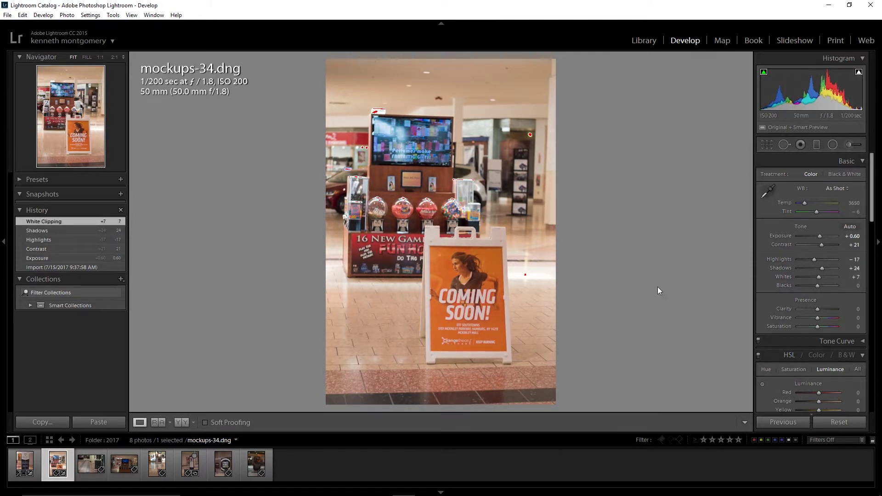
{"action": "right_click", "coordinate": [459, 200]}
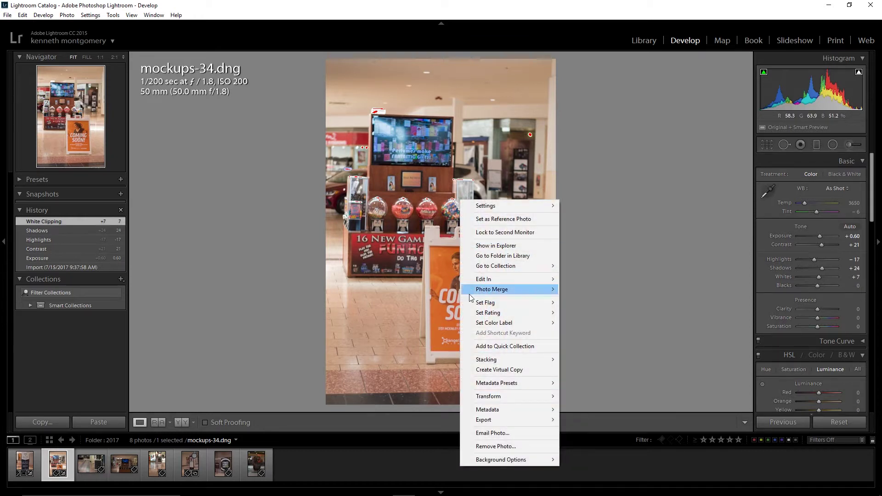
{"action": "mouse_move", "coordinate": [483, 279]}
{"action": "left_click", "coordinate": [402, 278]}
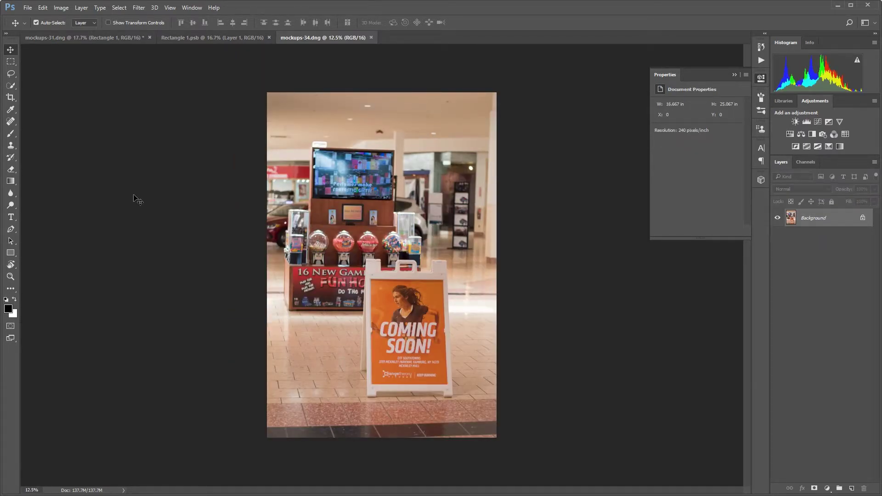
Step: Draw a black rectangle of about 1360 x 1851 px over the orange poster on the A-frame sign
{"action": "key", "text": "z"}
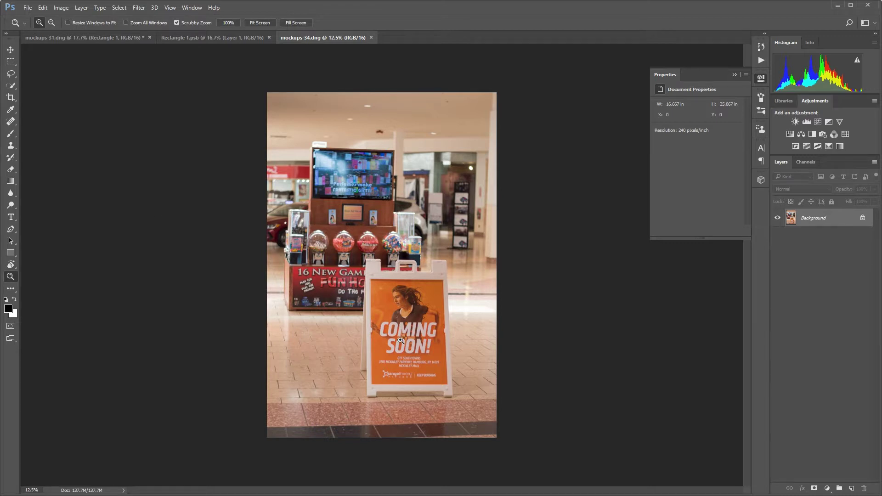
{"action": "left_click_drag", "start_coordinate": [400, 341], "coordinate": [416, 328]}
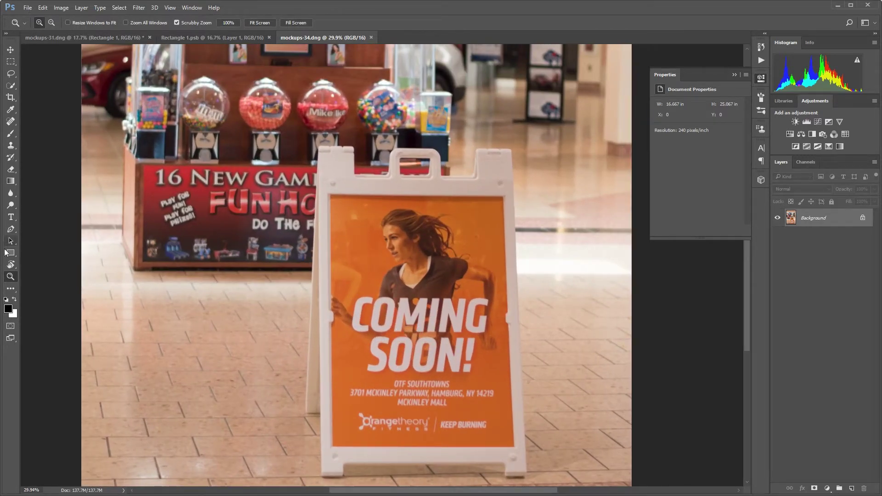
{"action": "left_click", "coordinate": [9, 254]}
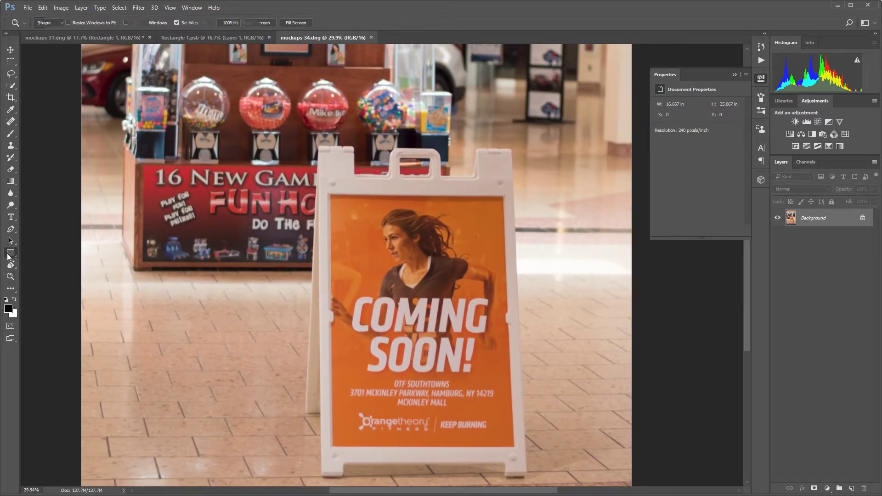
{"action": "left_click_drag", "start_coordinate": [327, 193], "coordinate": [515, 447]}
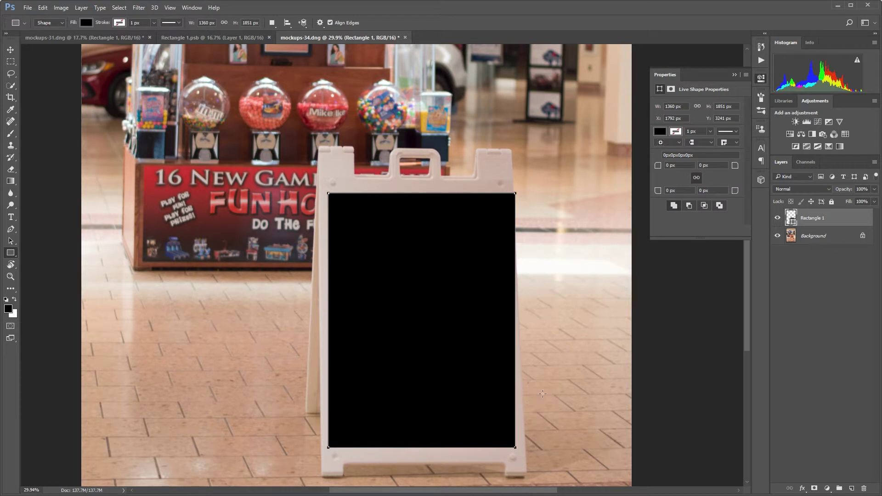
Step: Convert the rectangle layer to a smart object and lower its opacity to 73%
{"action": "right_click", "coordinate": [834, 224]}
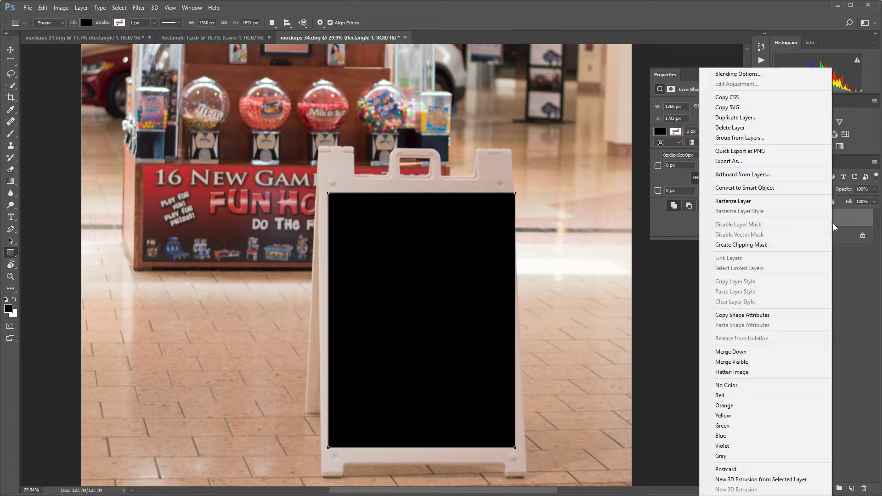
{"action": "left_click", "coordinate": [767, 191]}
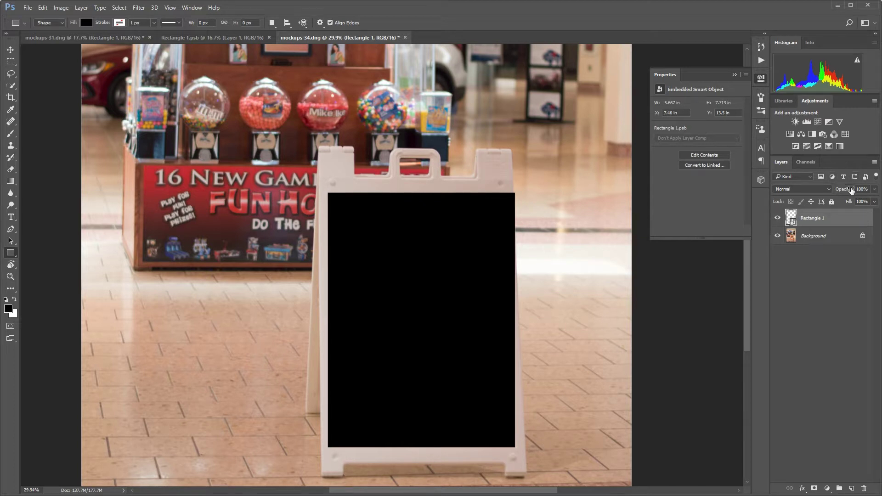
{"action": "left_click_drag", "start_coordinate": [848, 190], "coordinate": [838, 191]}
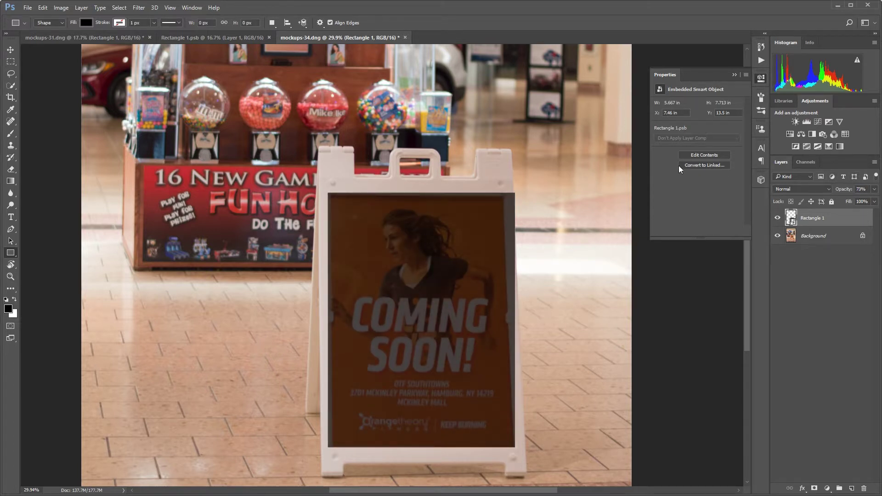
Step: Distort the rectangle's corners to match the poster's edges inside the A-frame sign, and apply the transformation
{"action": "left_click", "coordinate": [43, 9]}
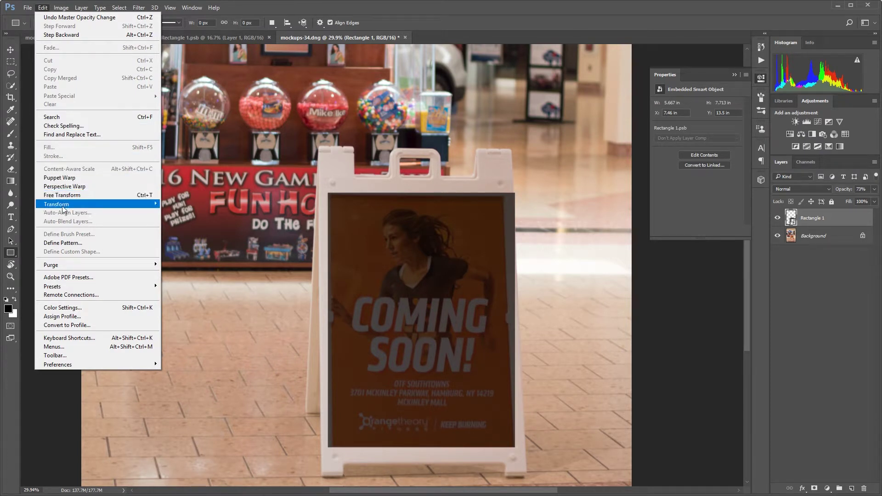
{"action": "mouse_move", "coordinate": [64, 205]}
{"action": "left_click", "coordinate": [183, 247]}
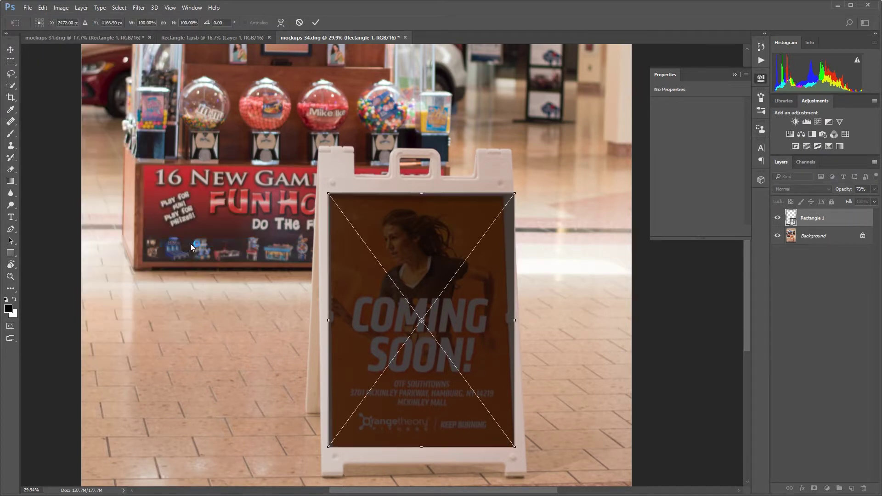
{"action": "left_click_drag", "start_coordinate": [515, 194], "coordinate": [505, 198]}
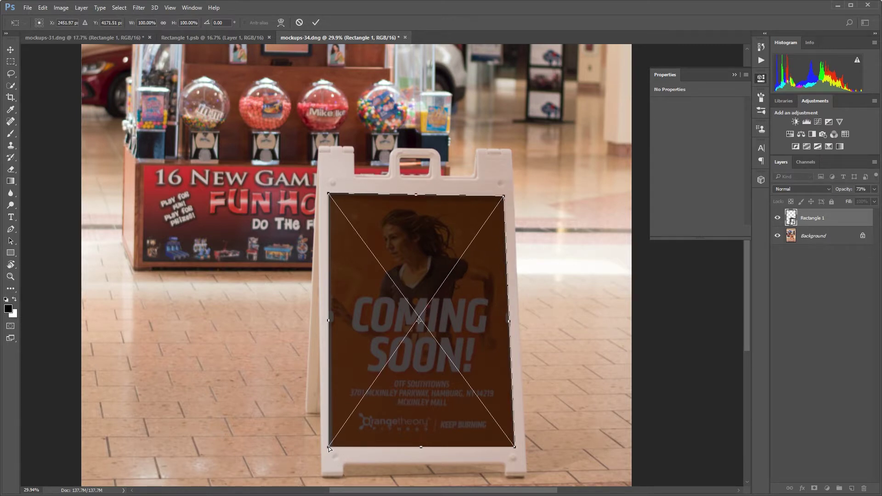
{"action": "left_click_drag", "start_coordinate": [330, 449], "coordinate": [332, 447]}
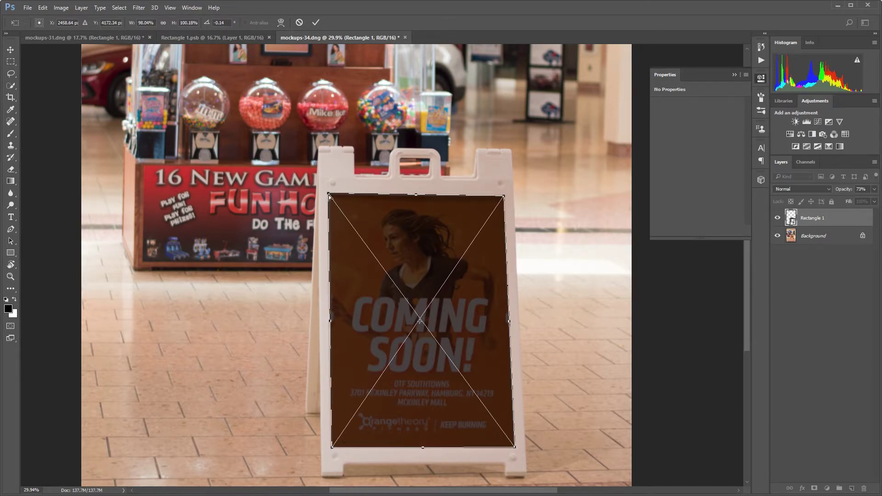
{"action": "left_click_drag", "start_coordinate": [330, 197], "coordinate": [330, 197]}
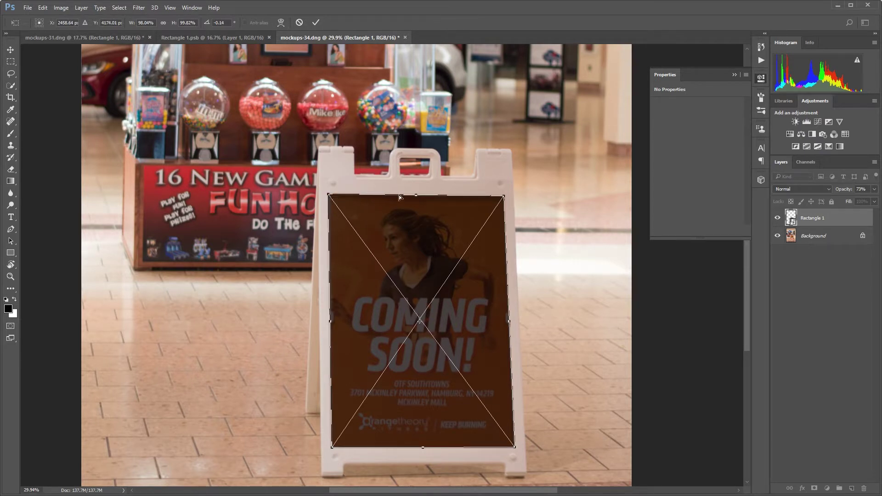
{"action": "left_click", "coordinate": [317, 23]}
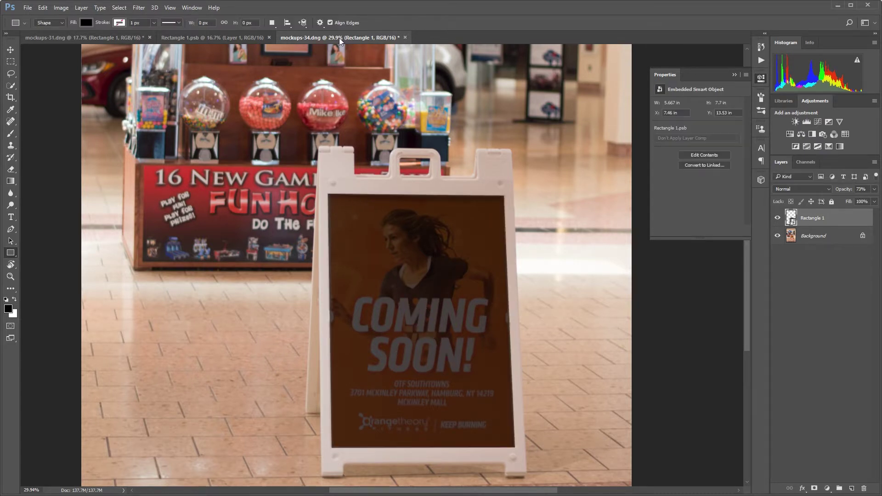
Step: Restore the sign rectangle's opacity to 100% and open its smart object contents
{"action": "left_click_drag", "start_coordinate": [844, 192], "coordinate": [857, 190]}
{"action": "left_click", "coordinate": [862, 189]}
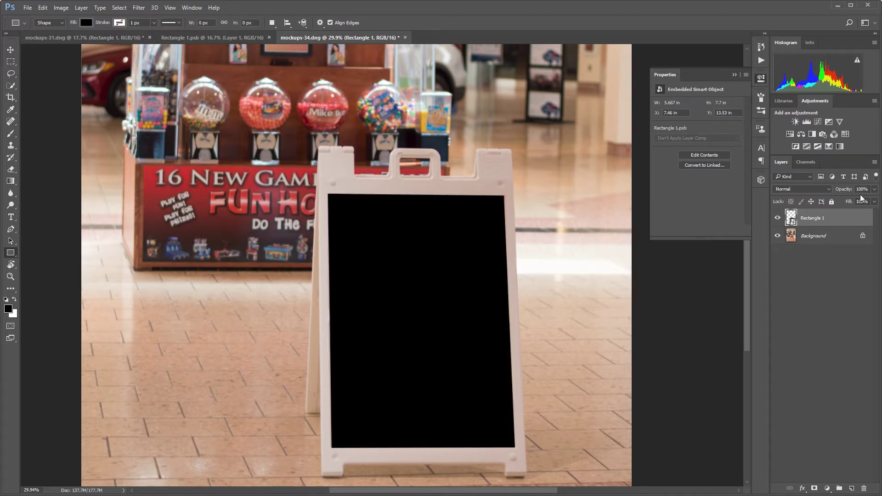
{"action": "double_click", "coordinate": [791, 219]}
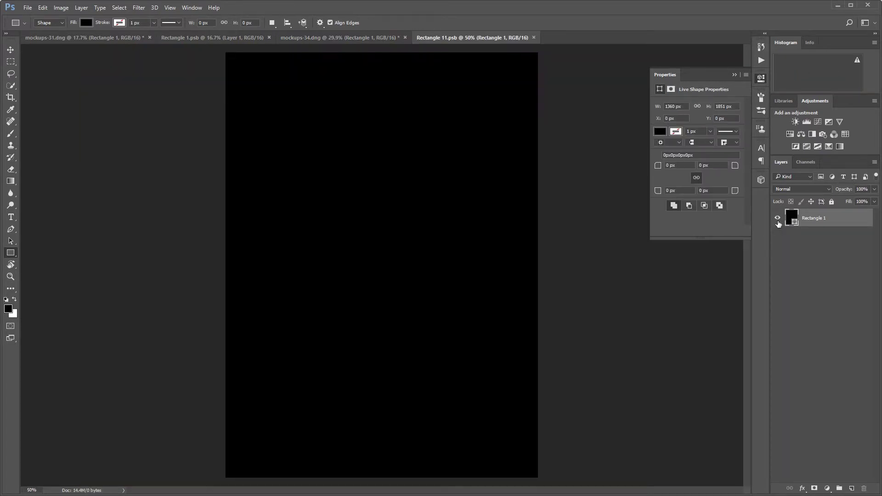
Step: Bring the artwork from 1361_1843_empaire_of_dreams into Rectangle 11.psb, aligned to cover the whole black rectangle, and close the source file
{"action": "left_click", "coordinate": [26, 7]}
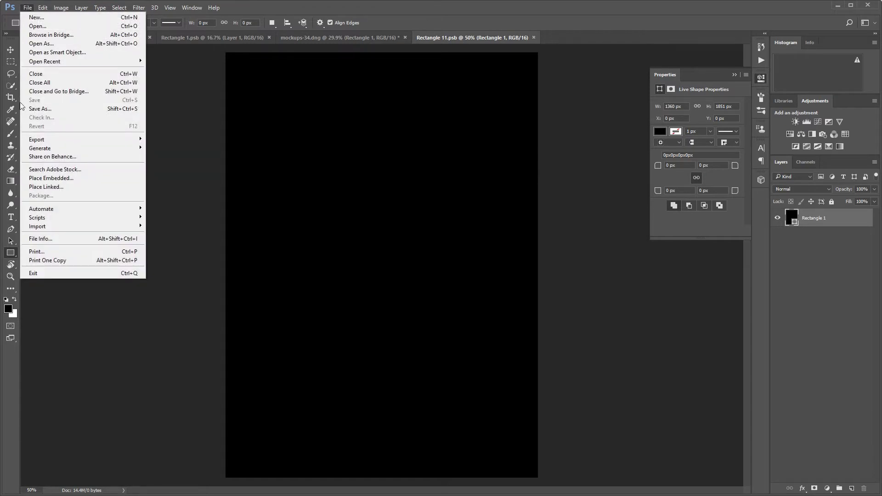
{"action": "left_click", "coordinate": [39, 26]}
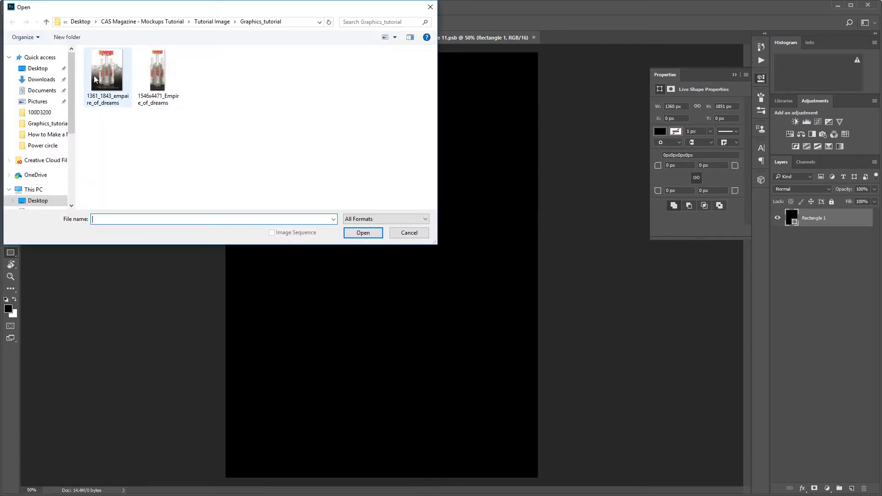
{"action": "double_click", "coordinate": [107, 102]}
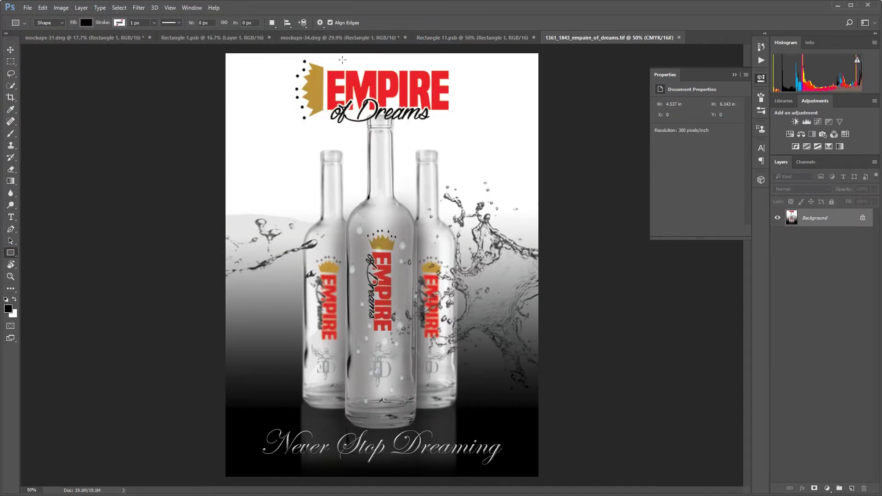
{"action": "left_click_drag", "start_coordinate": [587, 44], "coordinate": [250, 211]}
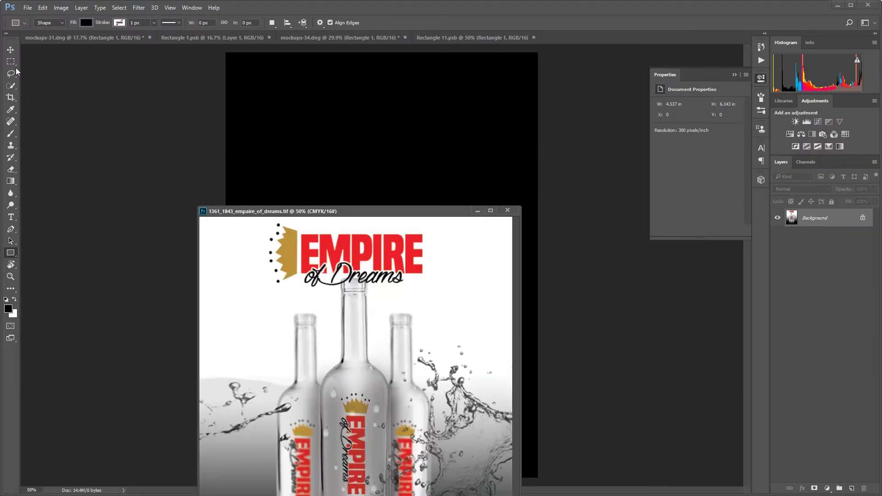
{"action": "left_click", "coordinate": [9, 52]}
{"action": "left_click_drag", "start_coordinate": [256, 311], "coordinate": [326, 176]}
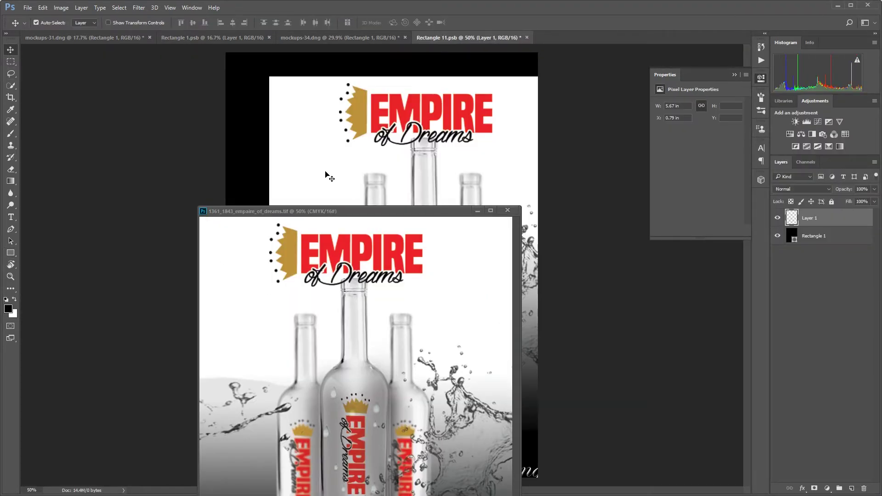
{"action": "left_click", "coordinate": [515, 213]}
{"action": "left_click_drag", "start_coordinate": [490, 281], "coordinate": [451, 258]}
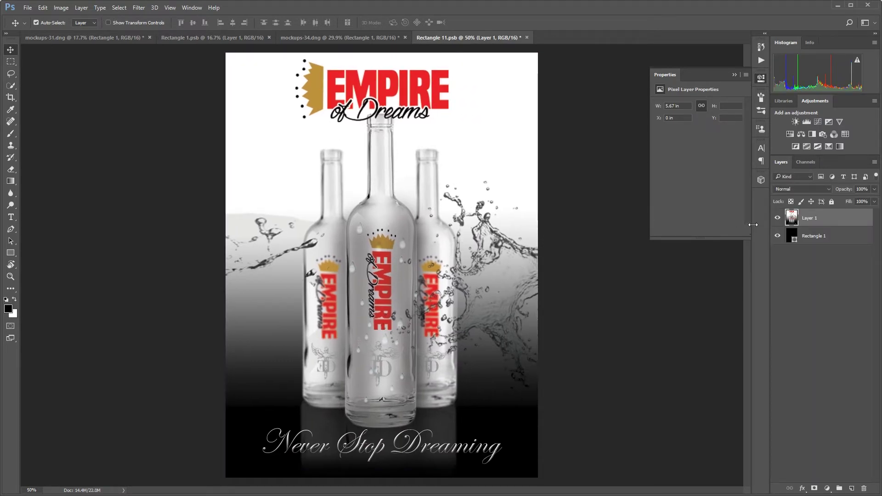
Step: Save Rectangle 11.psb and compare the sign in mockups-34.dng with the artwork layer hidden and shown
{"action": "key", "text": "ctrl+s"}
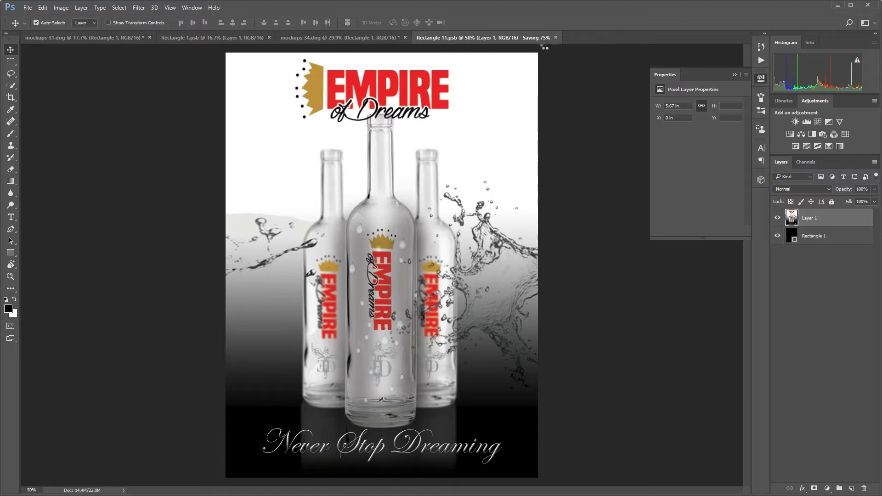
{"action": "left_click", "coordinate": [357, 37]}
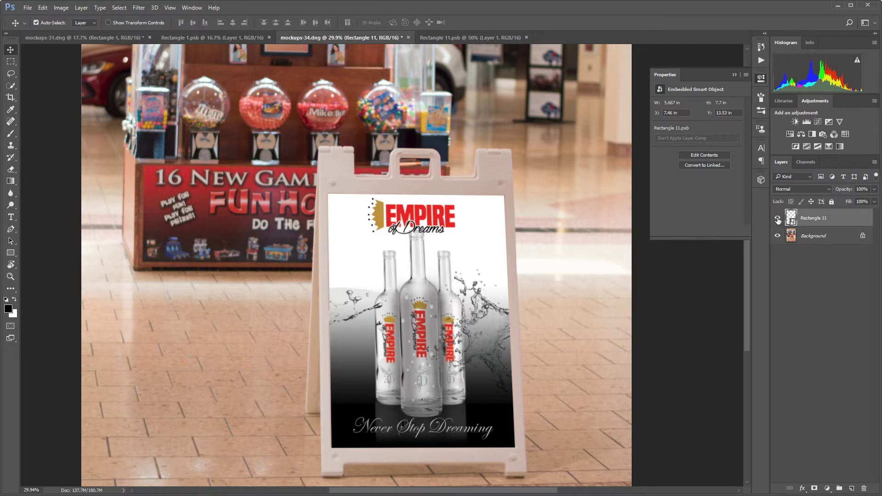
{"action": "left_click", "coordinate": [778, 220]}
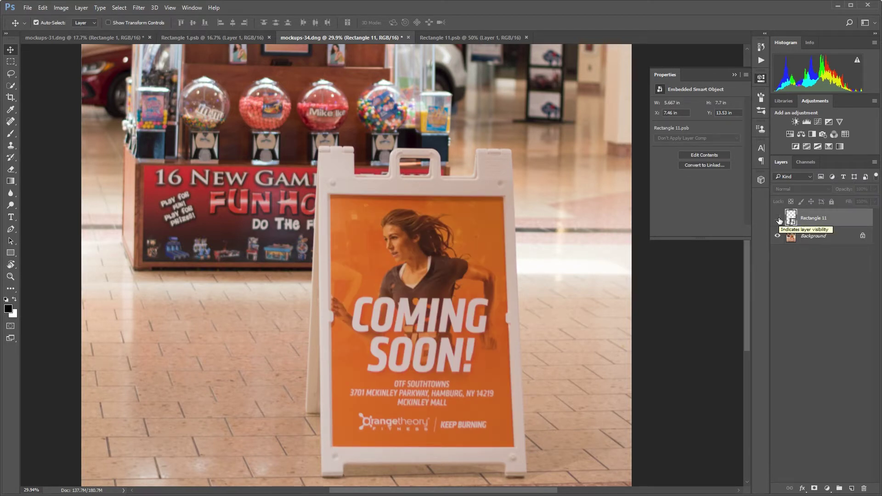
{"action": "left_click", "coordinate": [778, 219]}
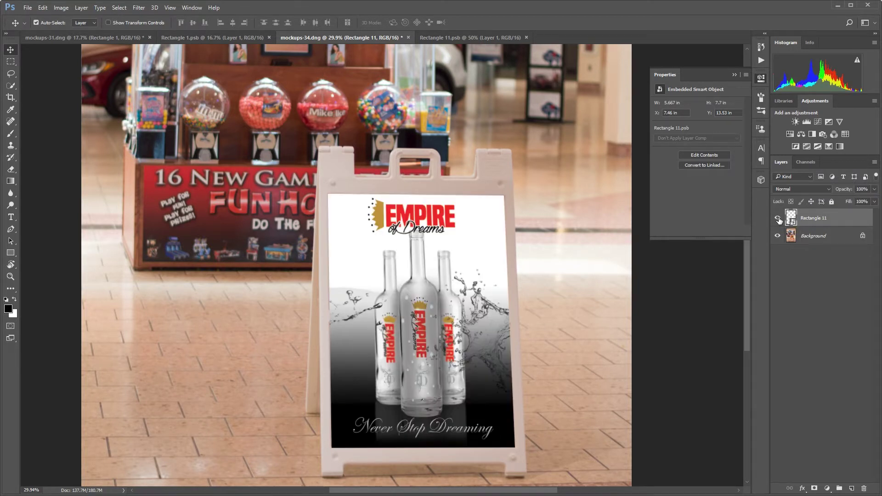
Step: Add a black (000000) solid color fill layer above the sign artwork and clip it to the Rectangle 11 layer
{"action": "left_click", "coordinate": [827, 489]}
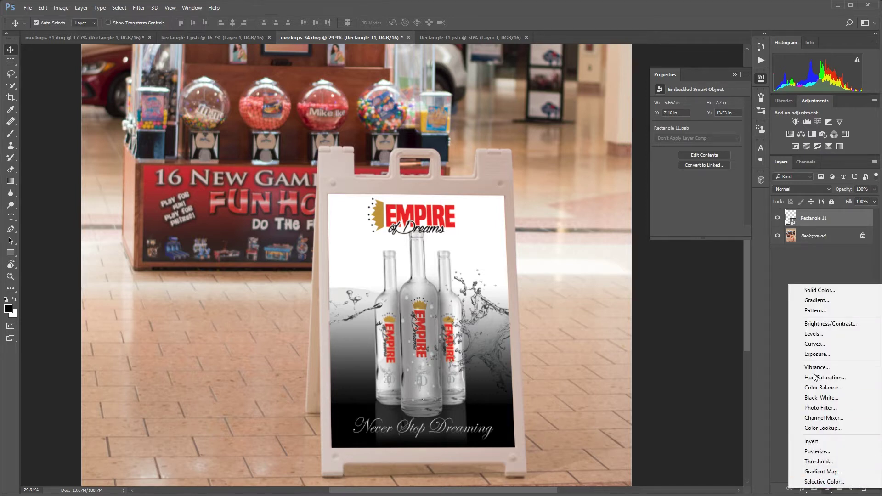
{"action": "left_click", "coordinate": [808, 291]}
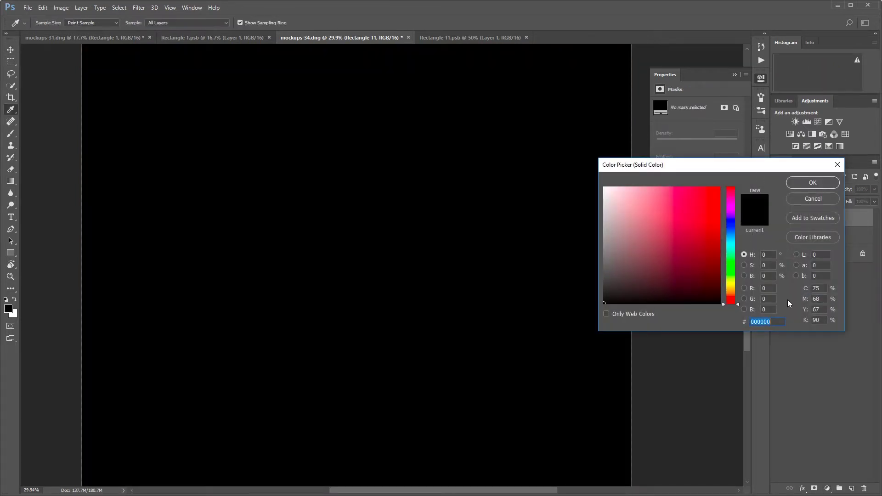
{"action": "left_click", "coordinate": [813, 183]}
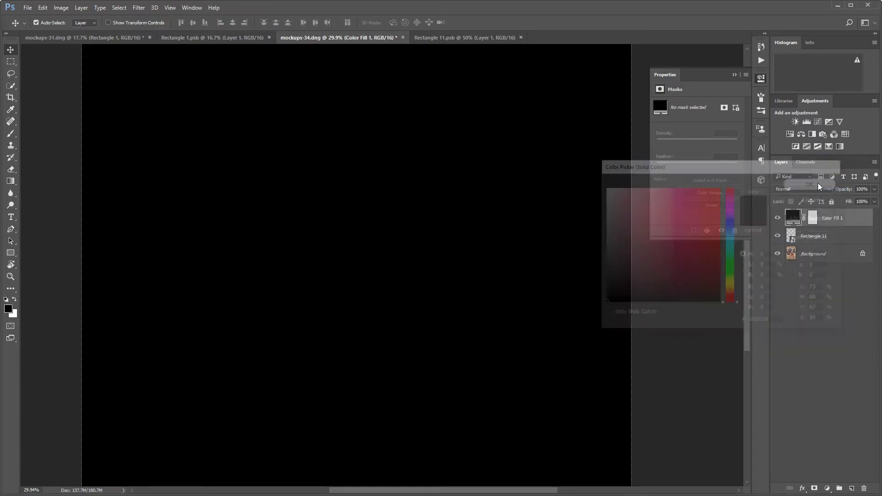
{"action": "right_click", "coordinate": [850, 221]}
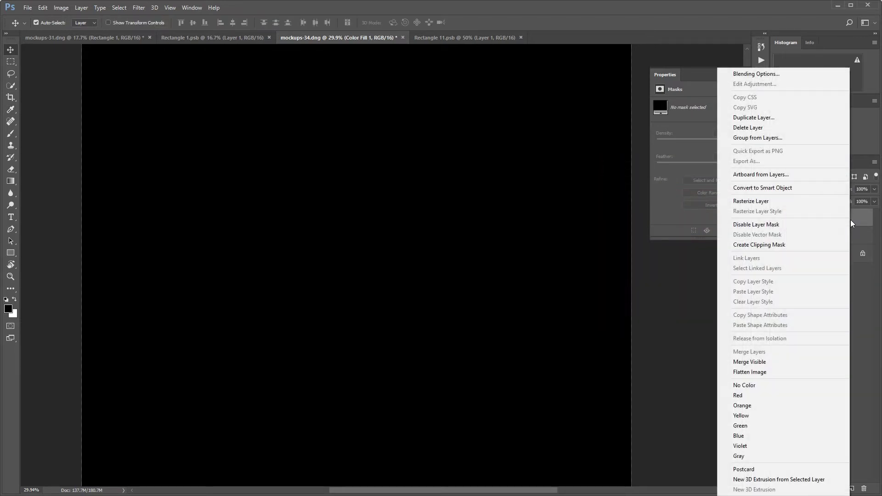
{"action": "left_click", "coordinate": [762, 245]}
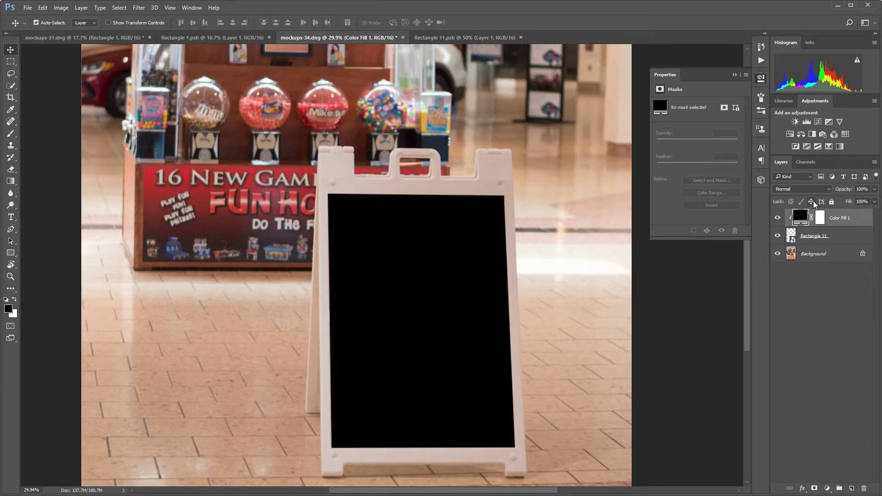
Step: Paint black Foreground to Transparent gradients upward on the Color Fill 1 mask, leaving shading only along the sign artwork's upper edge
{"action": "left_click", "coordinate": [8, 183]}
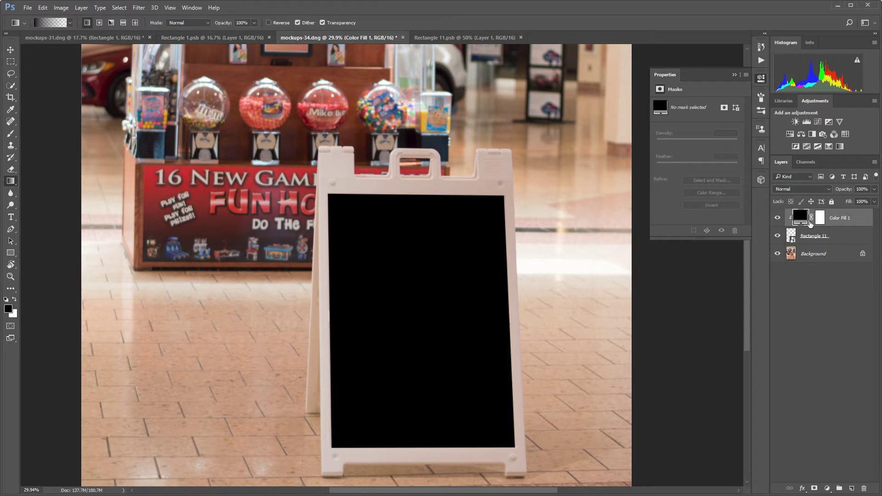
{"action": "left_click", "coordinate": [820, 220]}
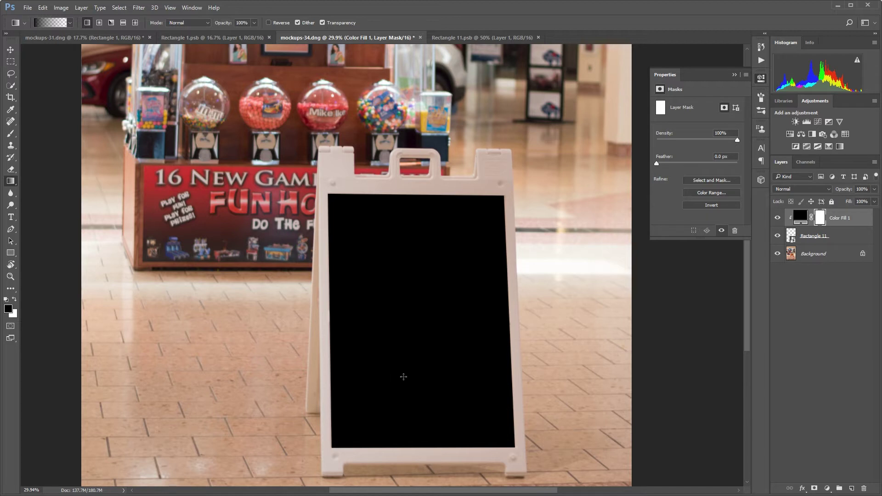
{"action": "left_click_drag", "start_coordinate": [403, 378], "coordinate": [411, 284]}
{"action": "left_click_drag", "start_coordinate": [435, 335], "coordinate": [432, 253]}
{"action": "left_click_drag", "start_coordinate": [423, 299], "coordinate": [412, 208]}
{"action": "left_click_drag", "start_coordinate": [416, 273], "coordinate": [412, 219]}
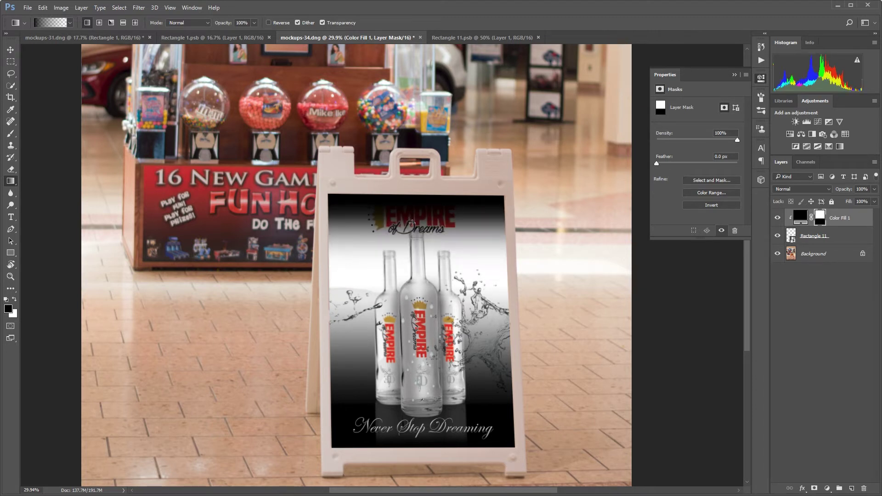
{"action": "left_click_drag", "start_coordinate": [409, 253], "coordinate": [408, 200]}
{"action": "left_click_drag", "start_coordinate": [408, 232], "coordinate": [405, 198]}
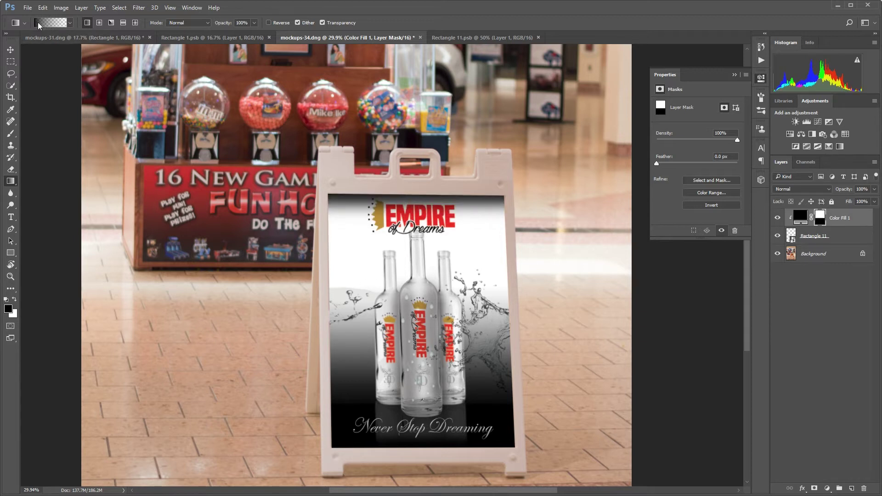
Step: Check that the gradient preset is Foreground to Transparent and reduce the Color Fill 1 layer's opacity to 72%
{"action": "left_click", "coordinate": [68, 24]}
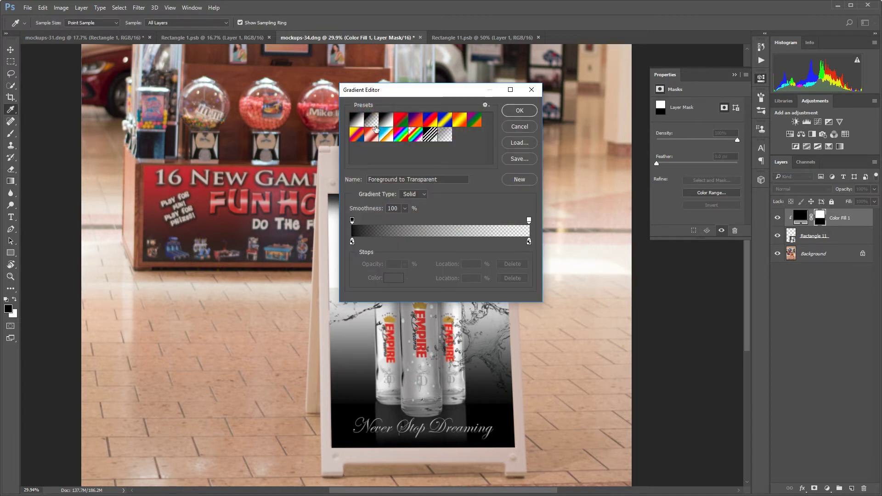
{"action": "left_click", "coordinate": [525, 112]}
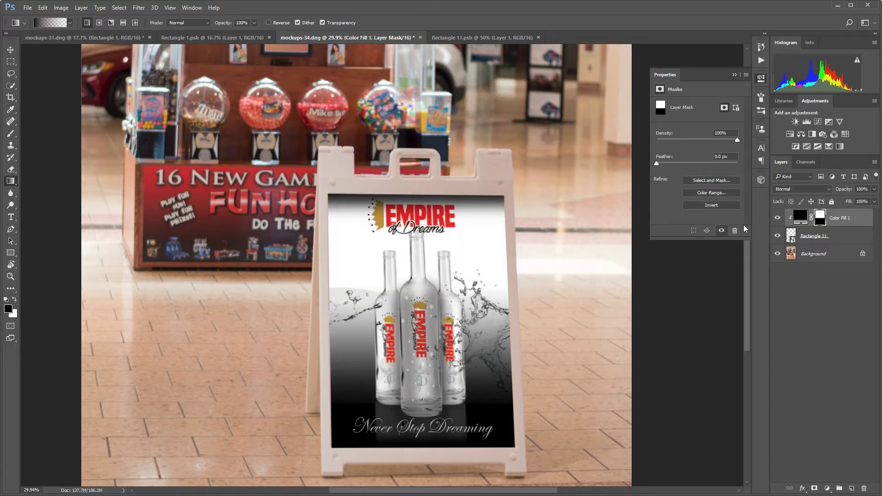
{"action": "left_click_drag", "start_coordinate": [849, 192], "coordinate": [837, 195]}
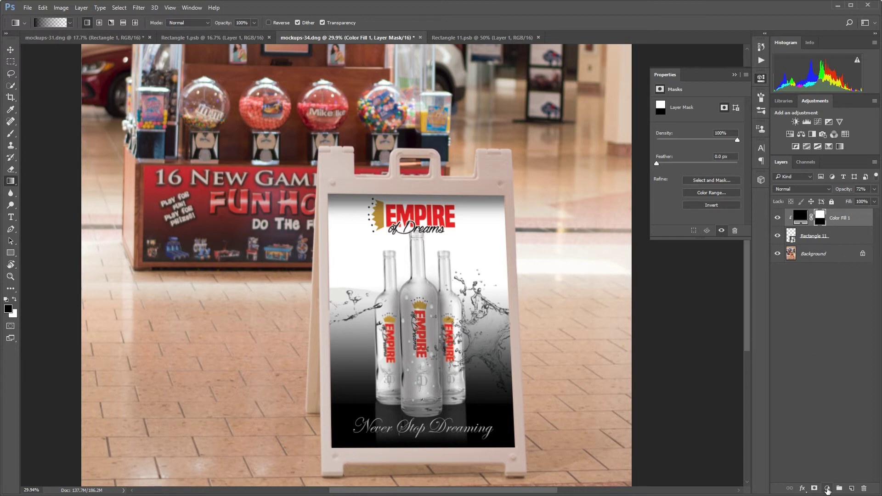
Step: Add a second black (000000) solid color fill layer above Color Fill 1 and clip it to the sign artwork
{"action": "left_click", "coordinate": [827, 488]}
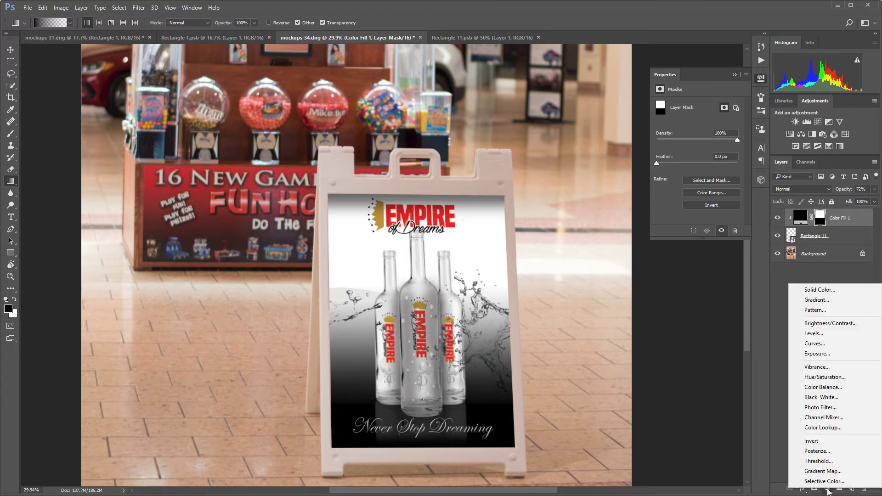
{"action": "left_click", "coordinate": [824, 290]}
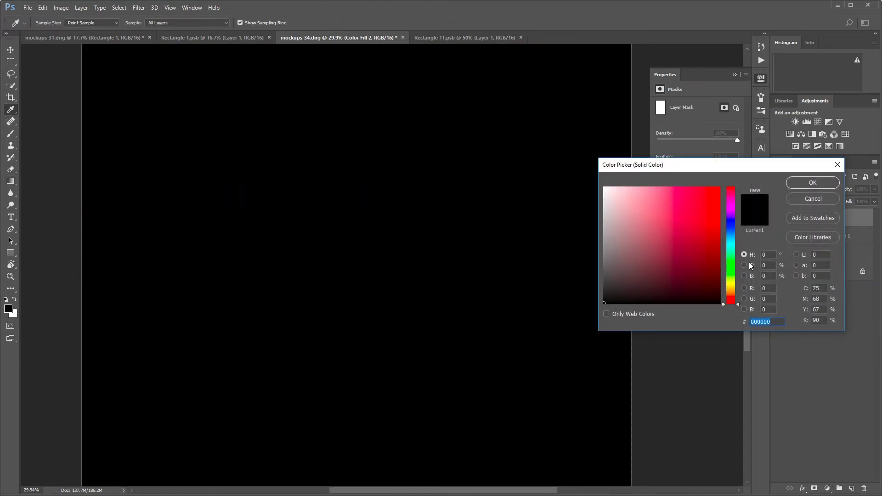
{"action": "left_click", "coordinate": [803, 182]}
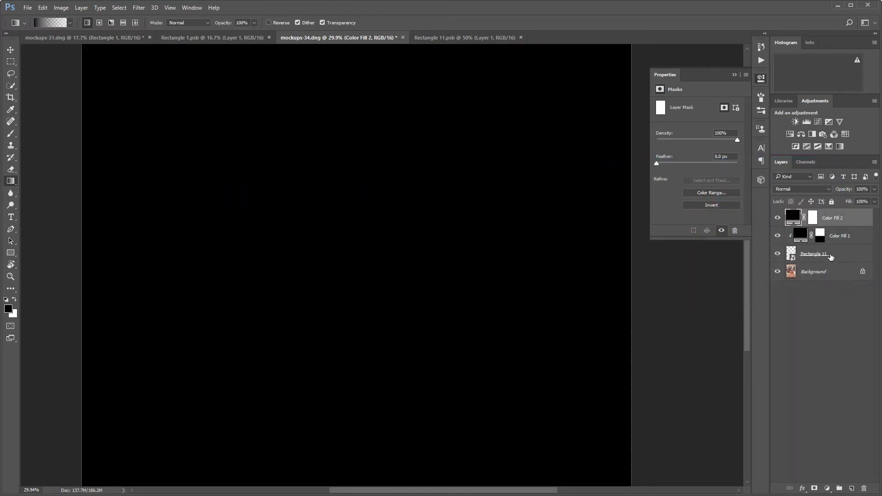
{"action": "right_click", "coordinate": [852, 216]}
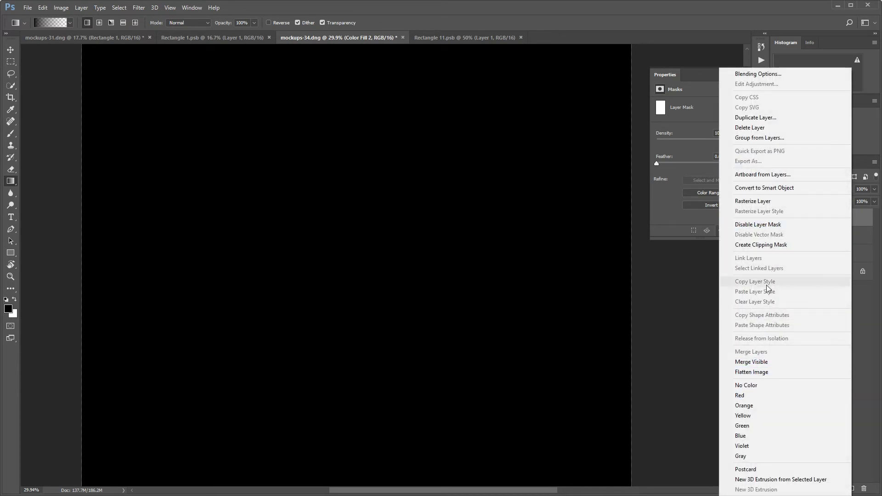
{"action": "left_click", "coordinate": [764, 245]}
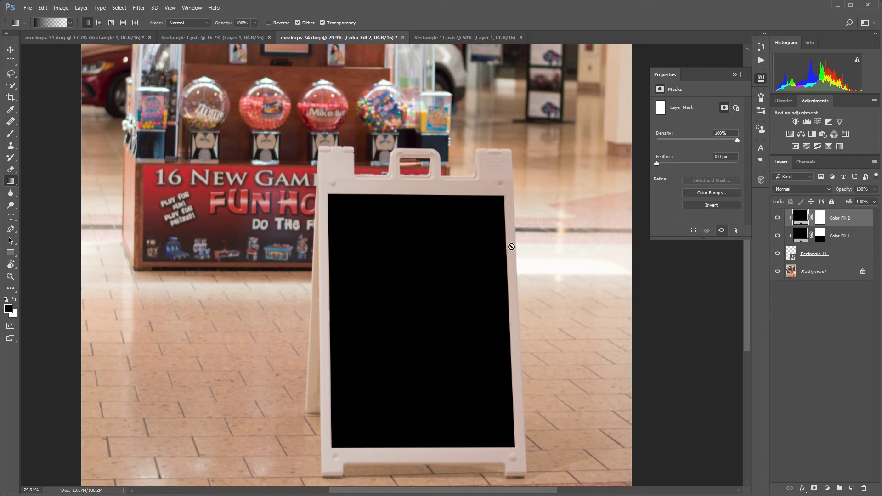
Step: Lower the second black fill layer's opacity to 34% to darken the whole sign artwork evenly
{"action": "left_click_drag", "start_coordinate": [849, 191], "coordinate": [823, 196]}
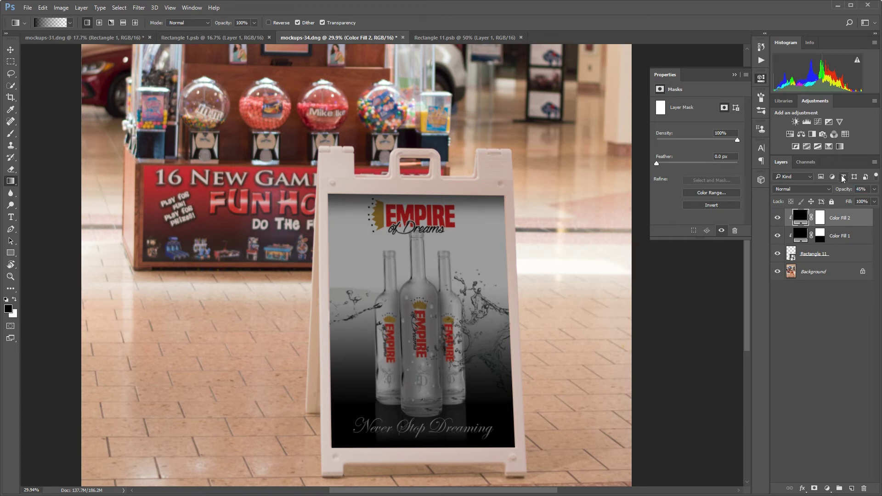
{"action": "left_click_drag", "start_coordinate": [843, 192], "coordinate": [839, 193]}
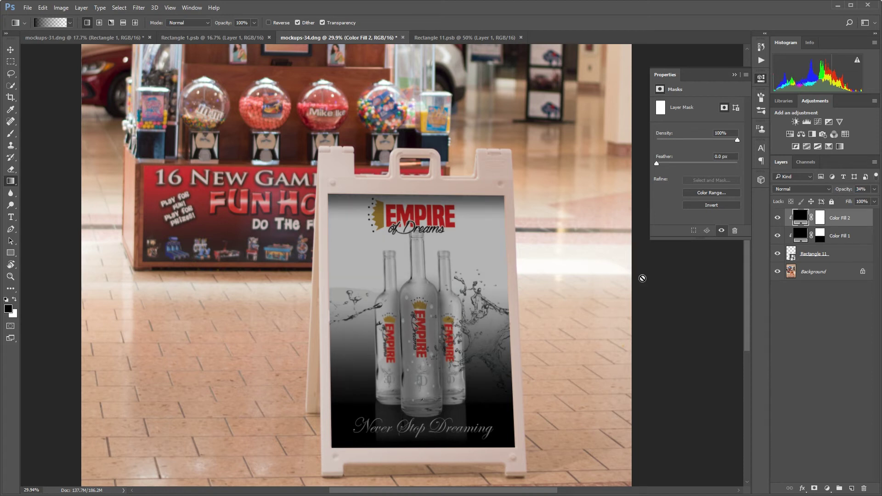
{"action": "key", "text": "ctrl+0"}
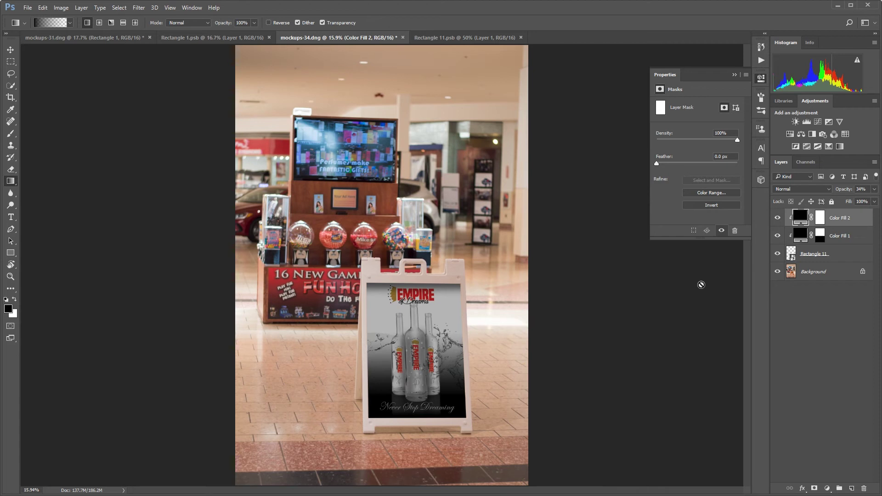